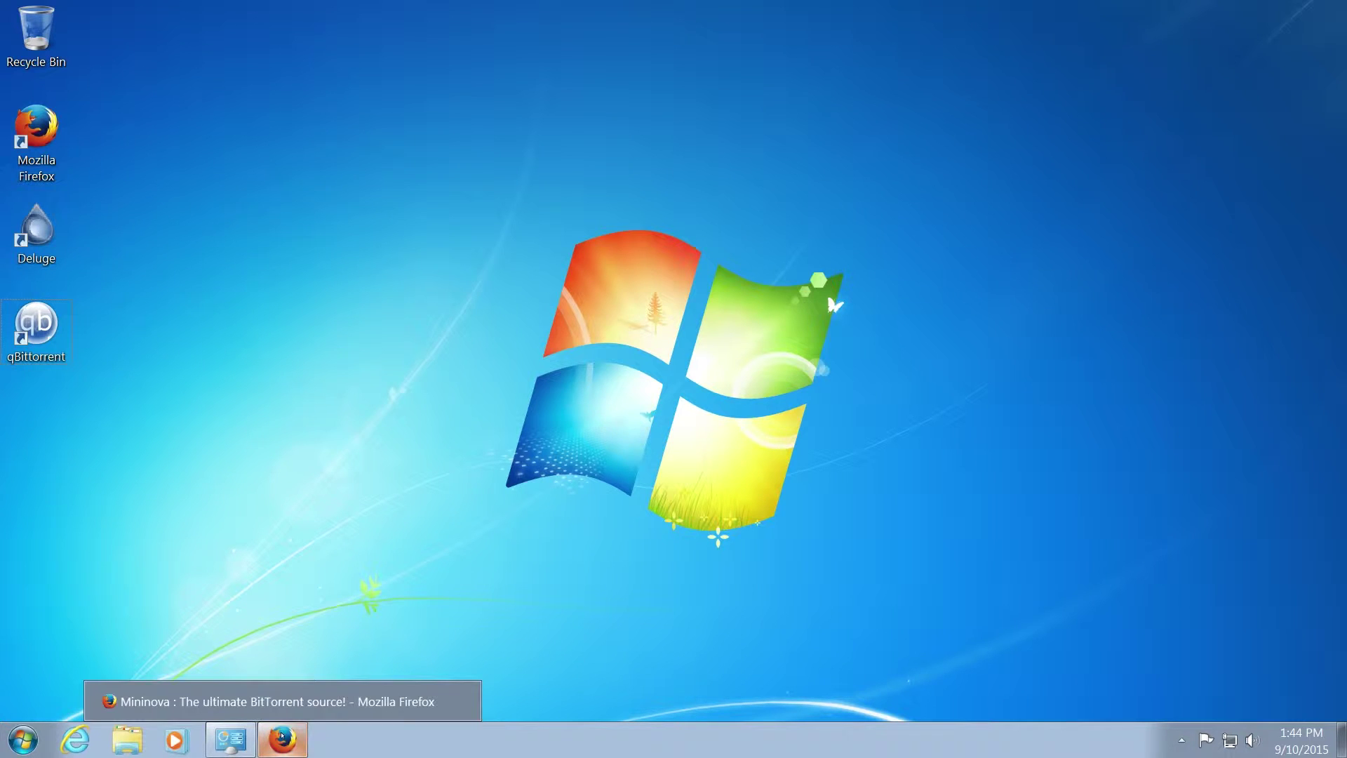
- Restore the Firefox window showing the Mininova home page with its Other torrents list
left_click(282, 740)
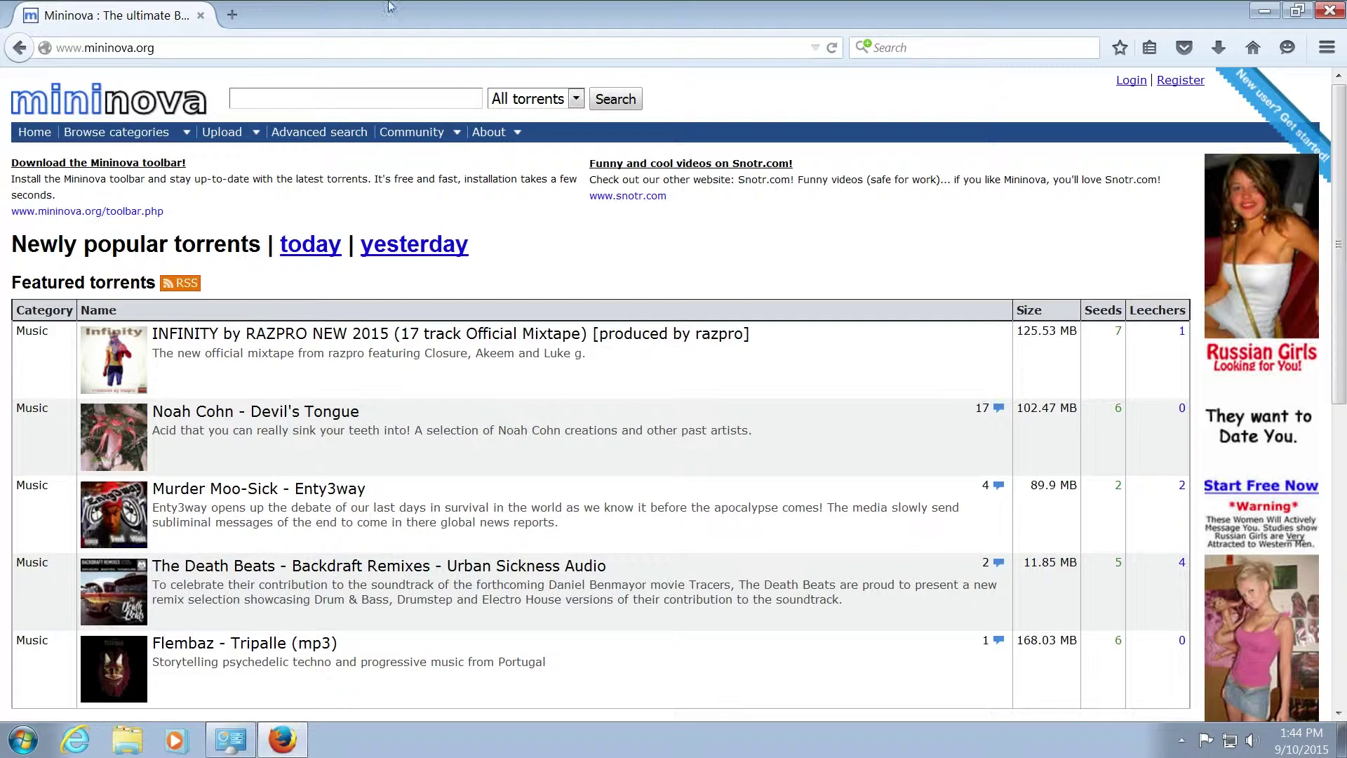
scroll(377, 335, "down", 6)
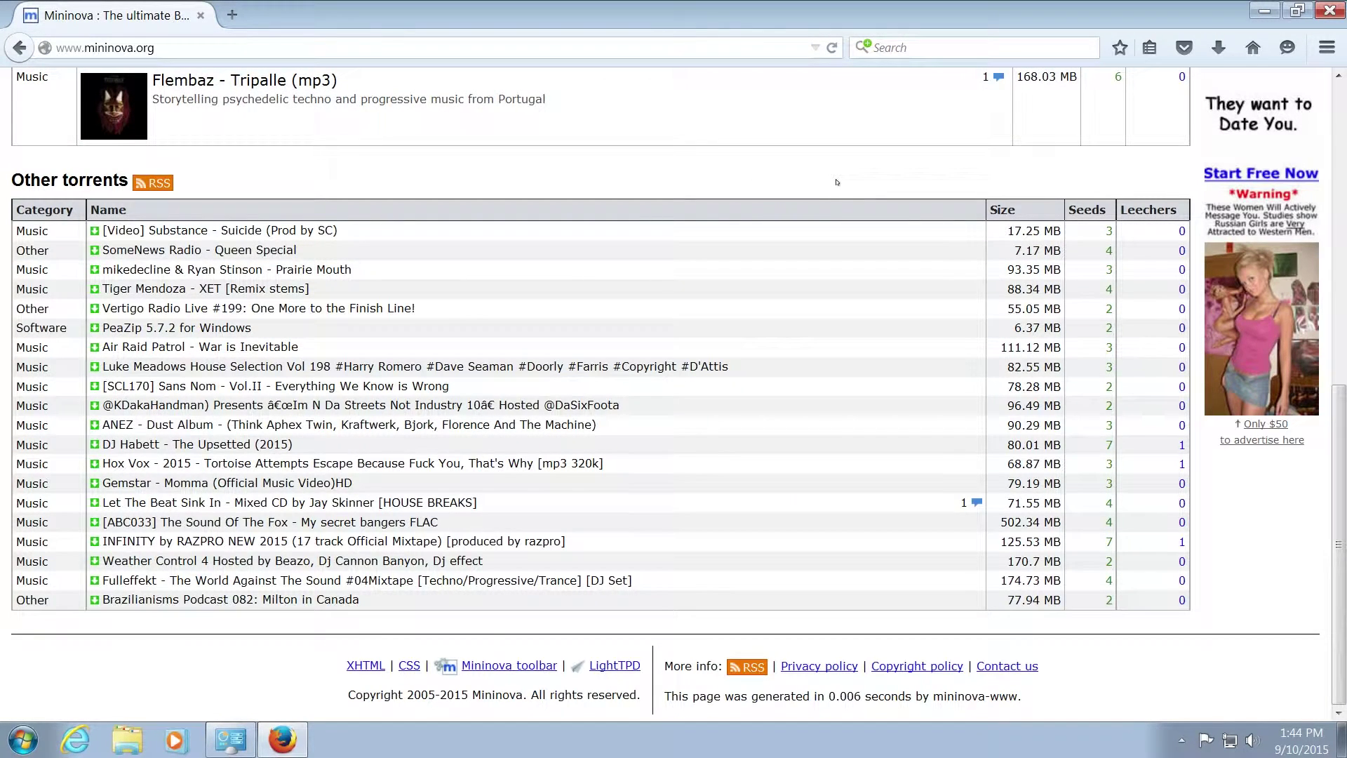
- Search 'download them all', install DownThemAll! from Mozilla Add-ons, and restart Firefox
left_click(235, 16)
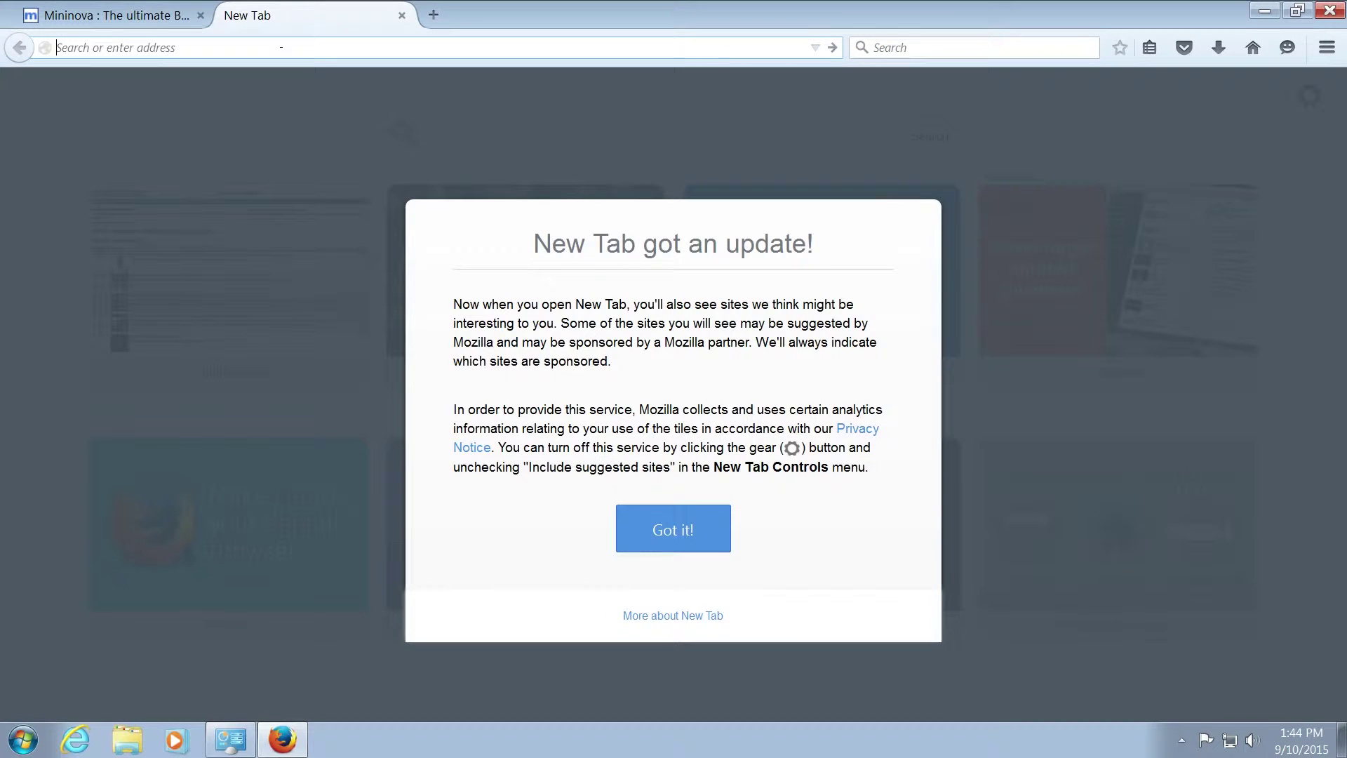
type("download t")
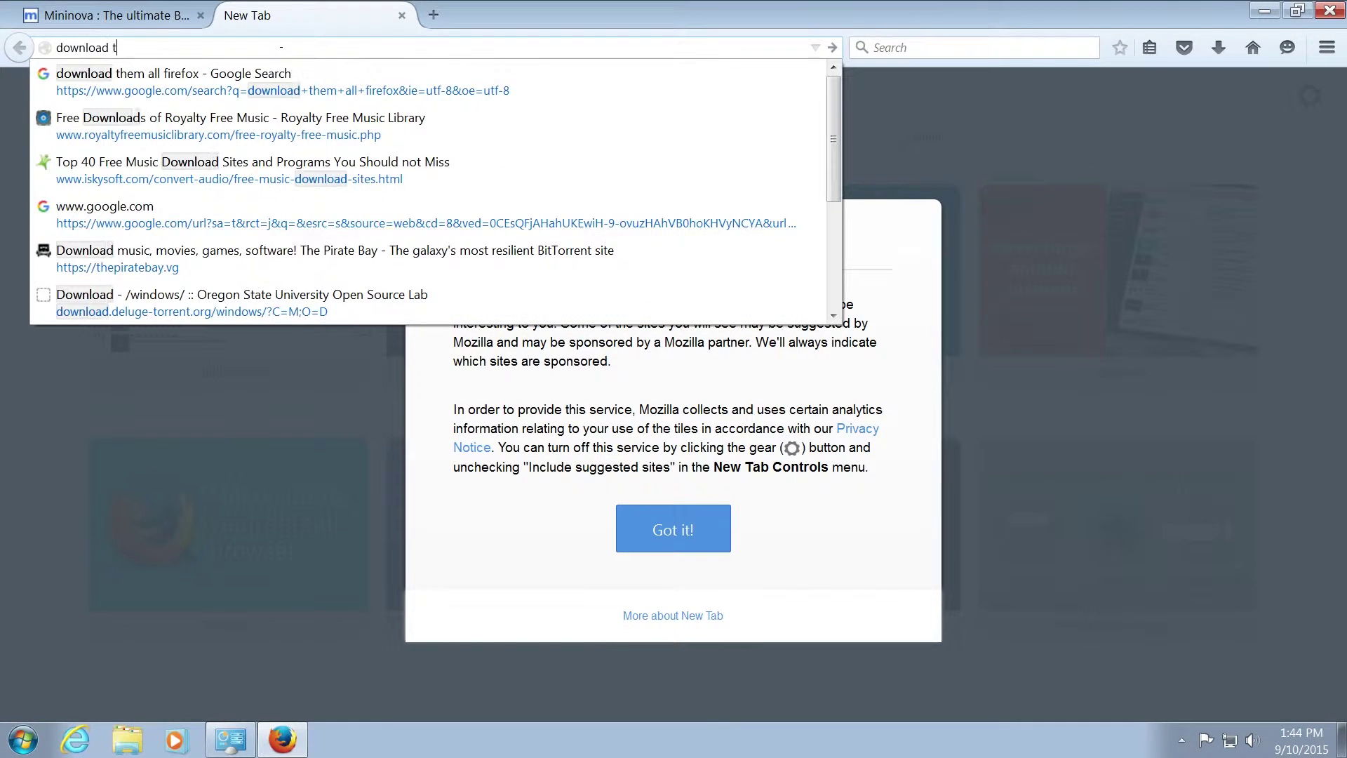
type("hem all")
key("Return")
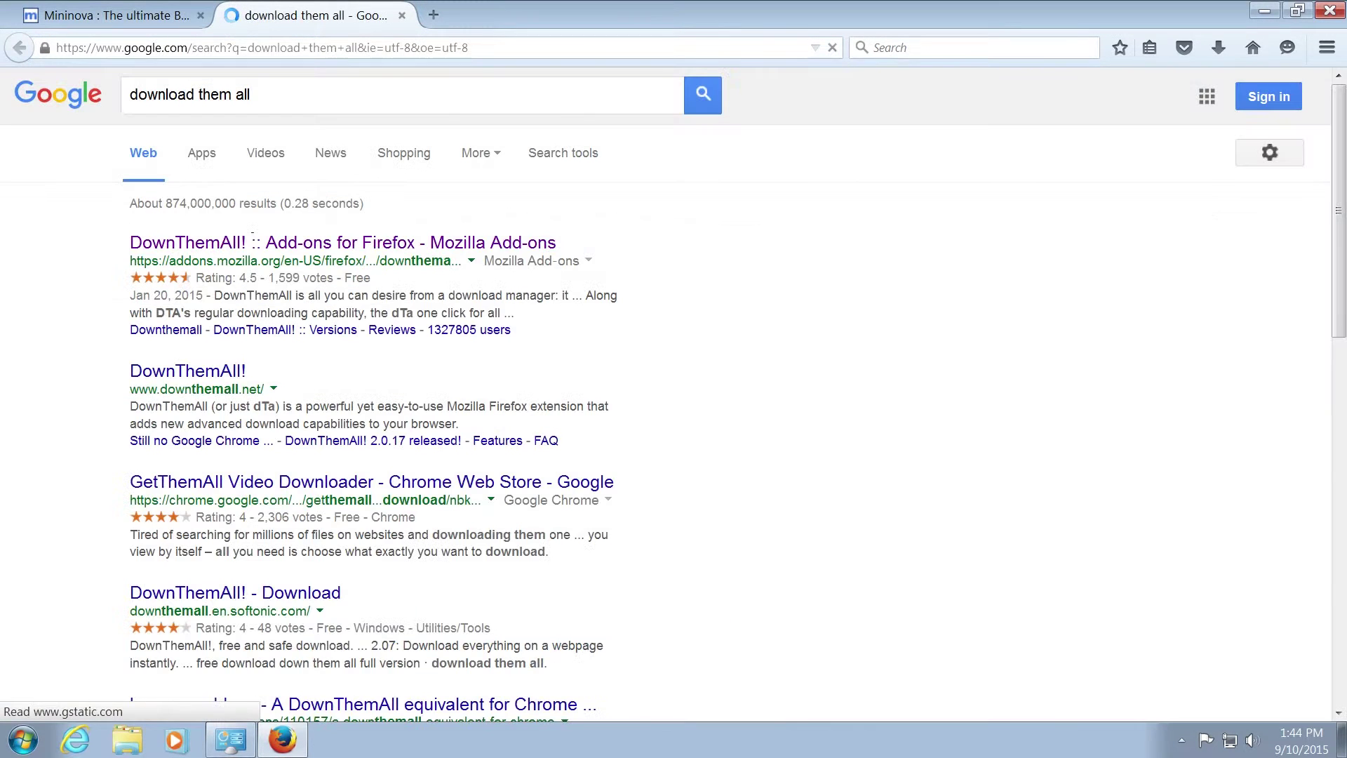
left_click(245, 243)
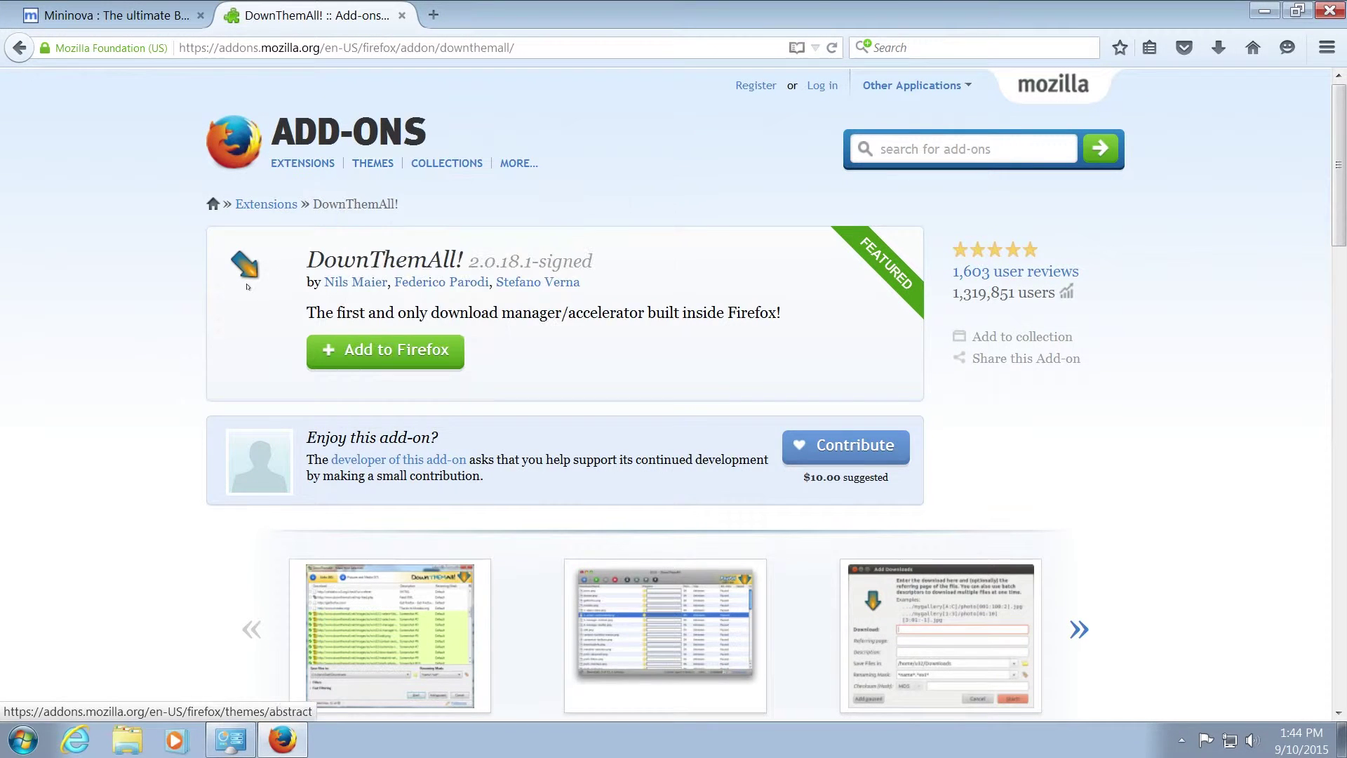
left_click(385, 349)
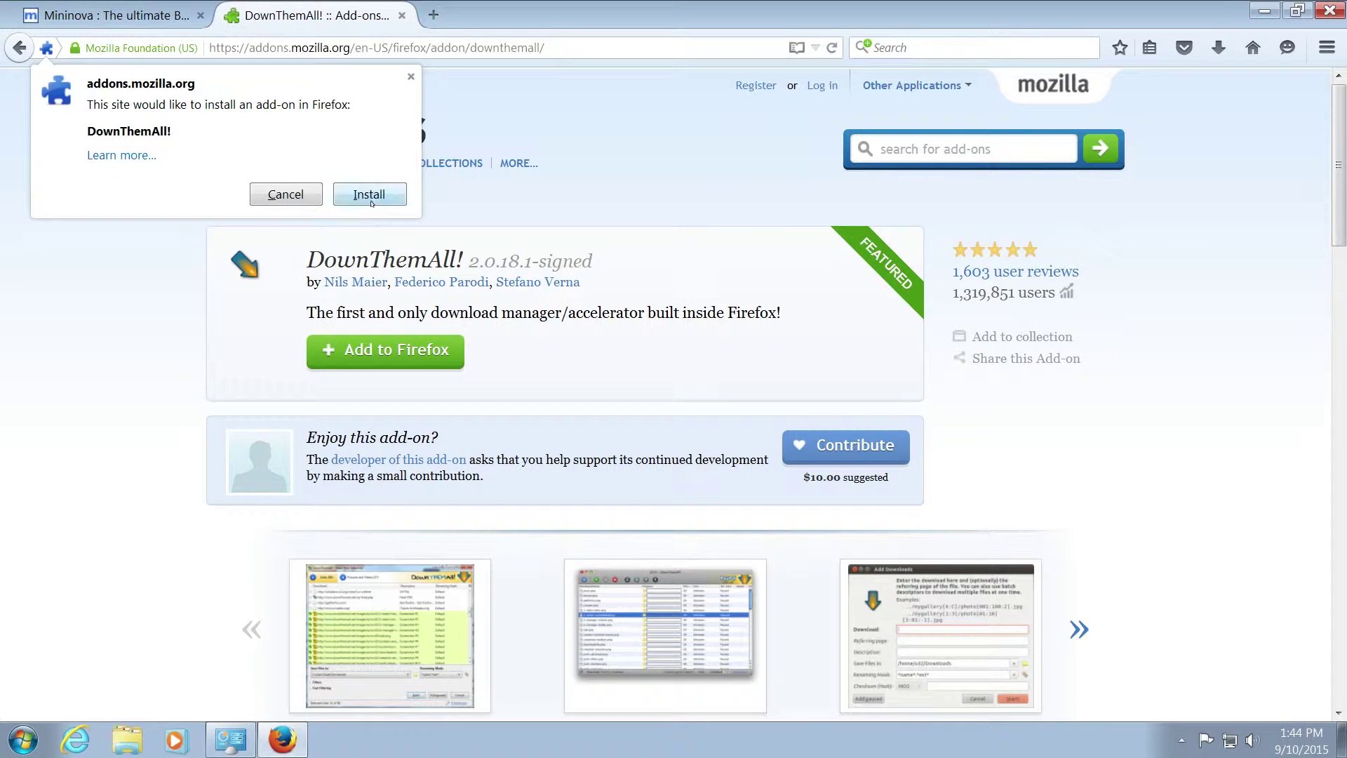
left_click(368, 194)
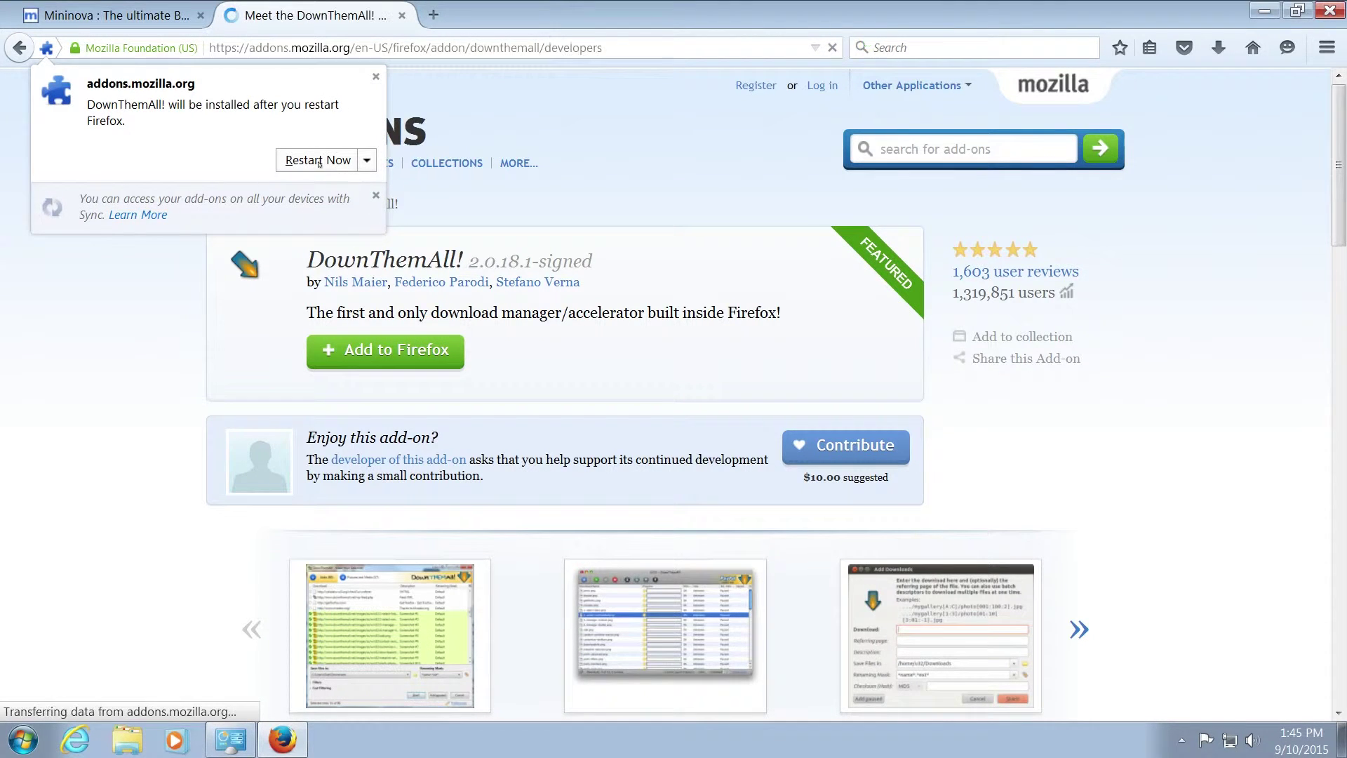
left_click(318, 160)
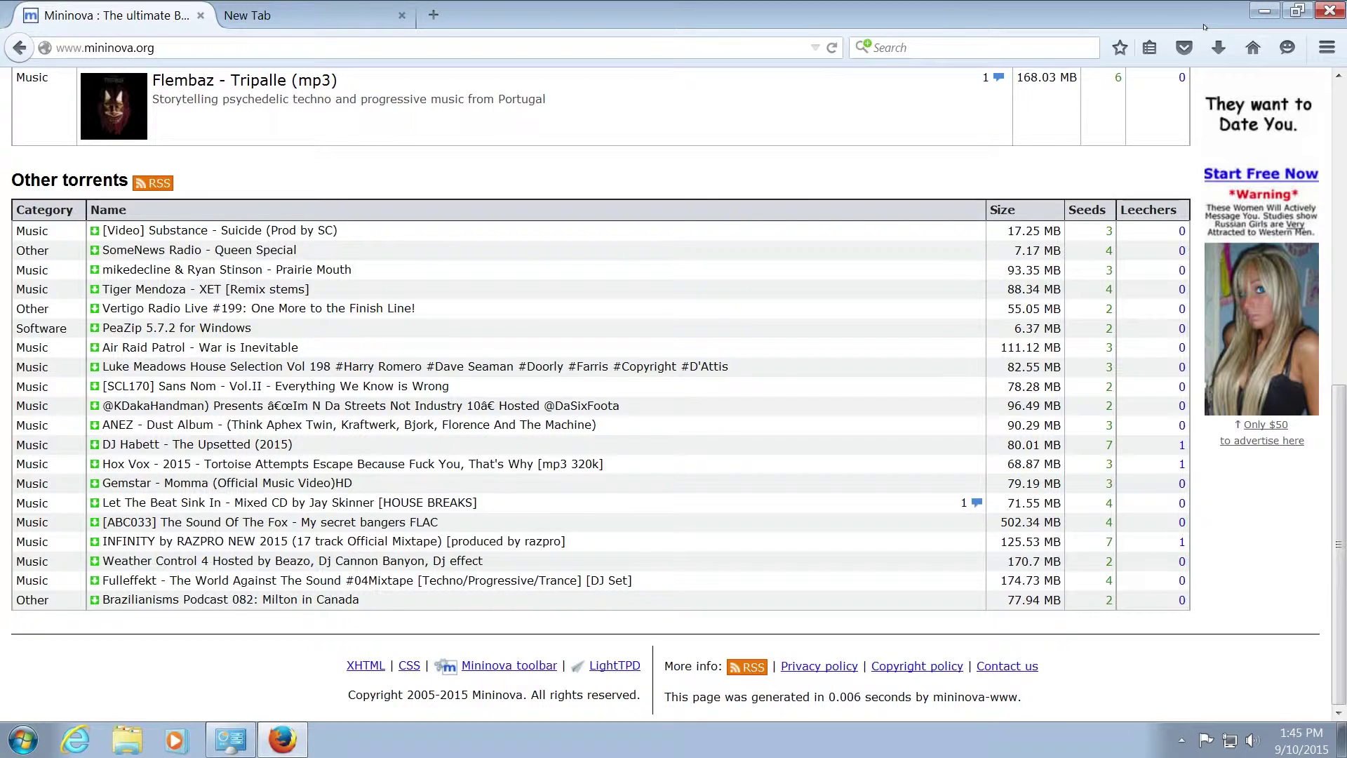
- Drag the DownThemAll! button onto the Firefox toolbar in Customize mode, then exit customization
key("alt")
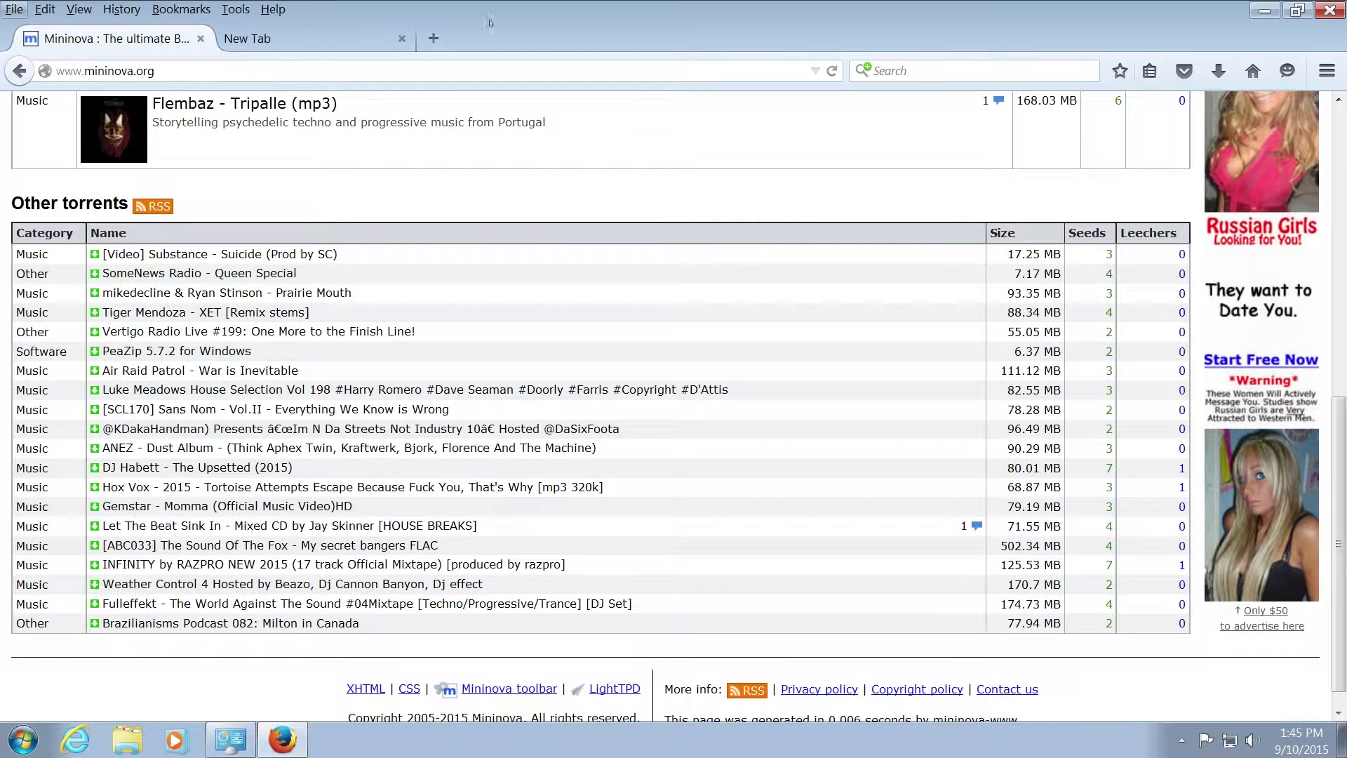
right_click(566, 70)
left_click(961, 24)
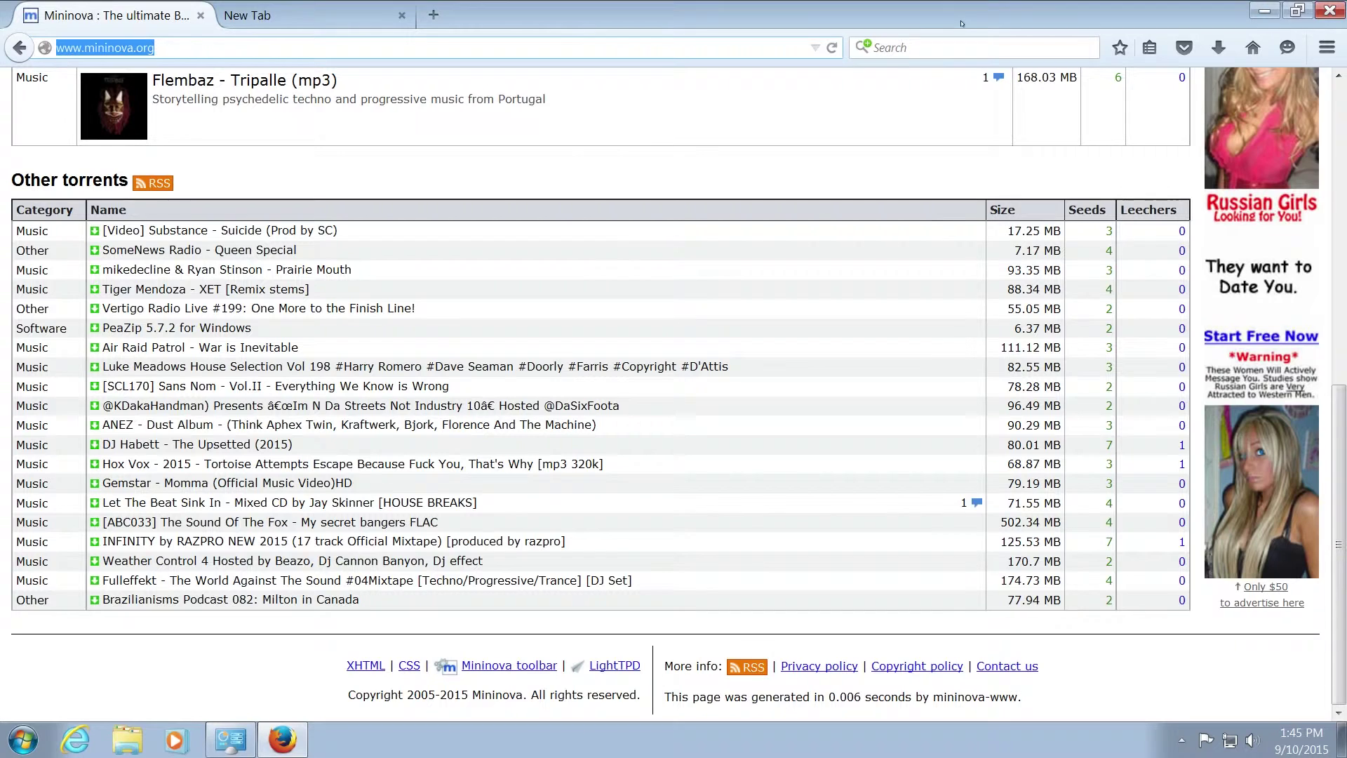
right_click(959, 26)
left_click(1016, 114)
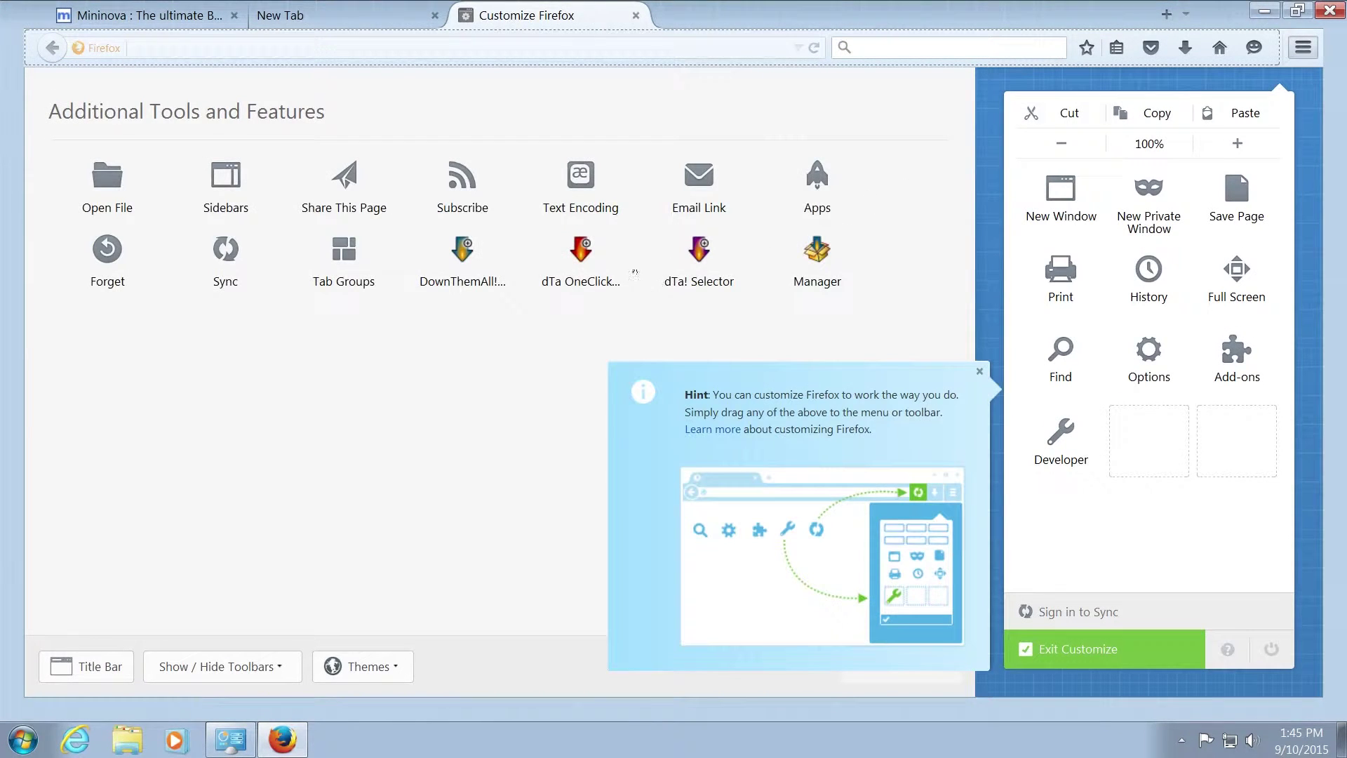
left_click_drag(462, 258, 1075, 42)
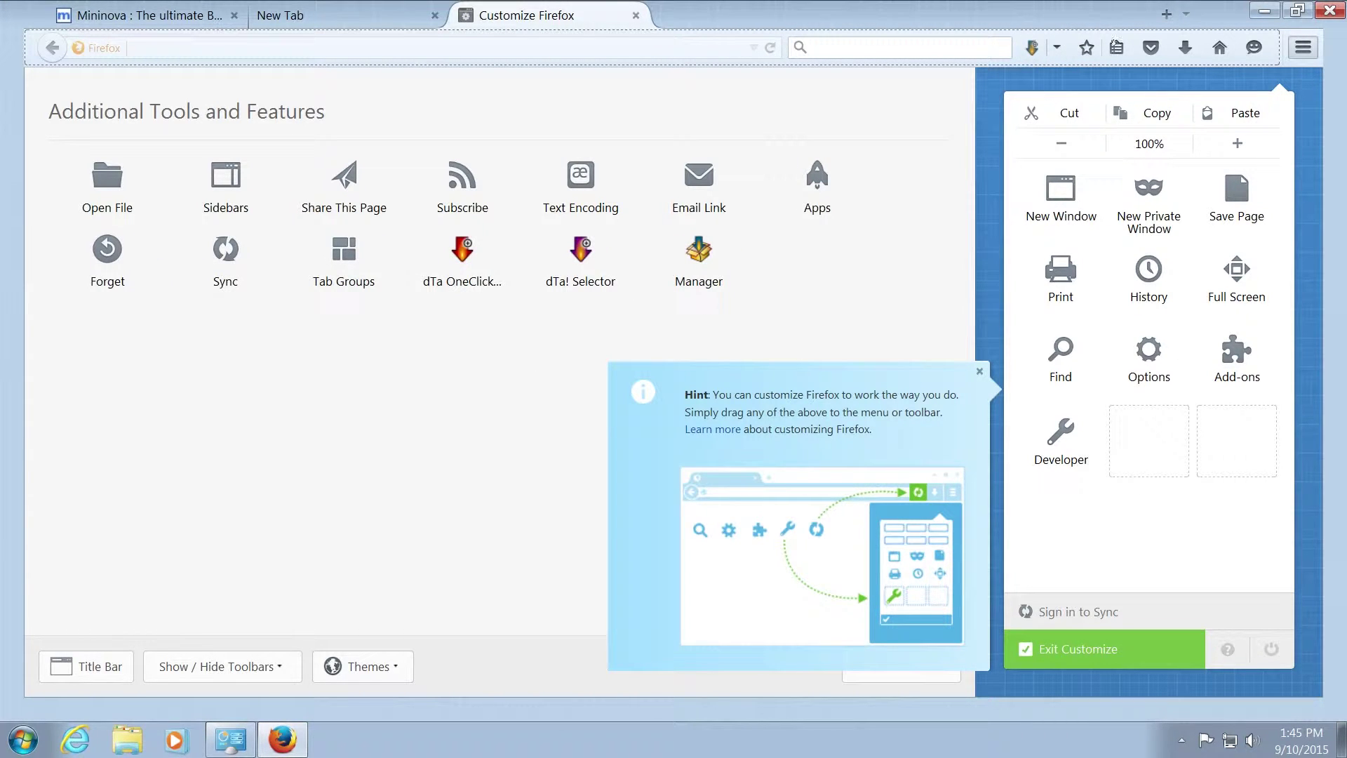
left_click(635, 15)
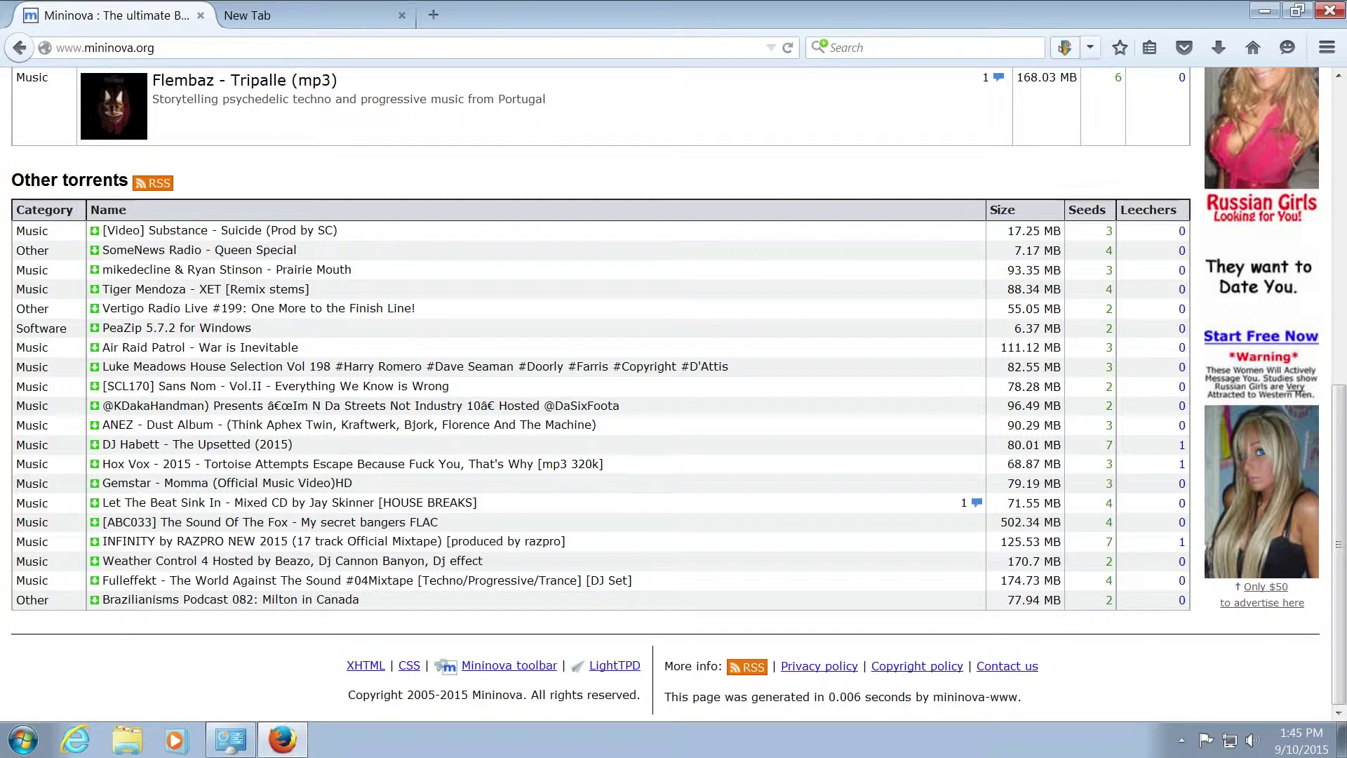
- Launch DownThemAll! on Mininova, expand Filters and Fast Filtering, and focus the filter field
left_click(1064, 47)
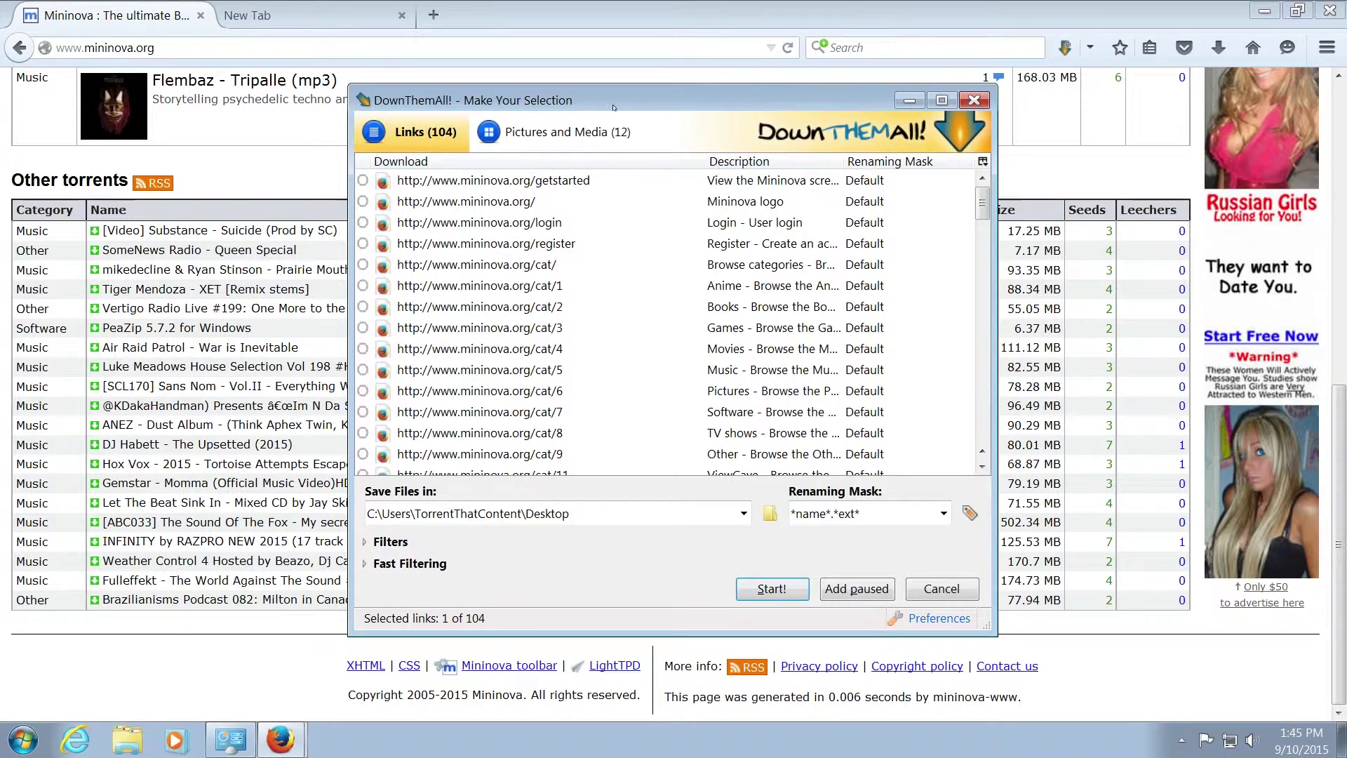
left_click_drag(617, 97, 620, 50)
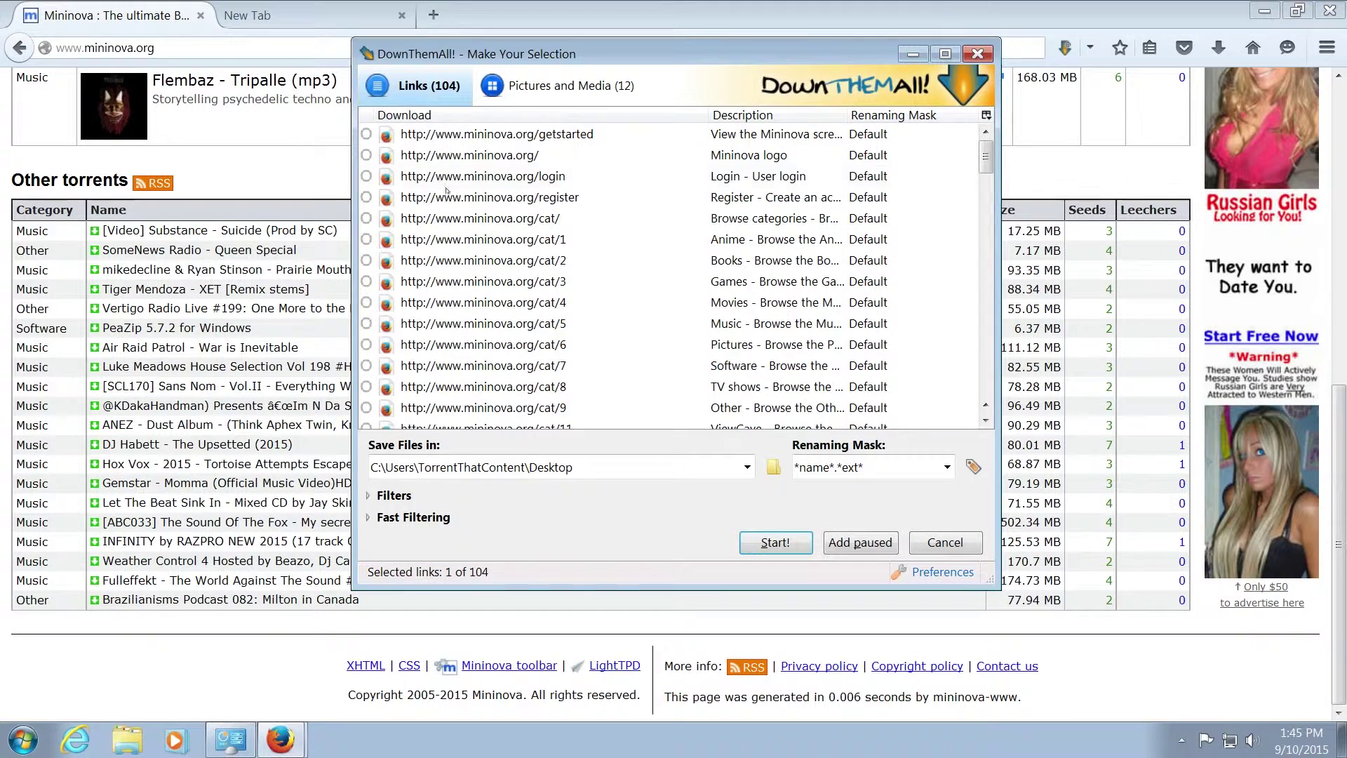
left_click(413, 517)
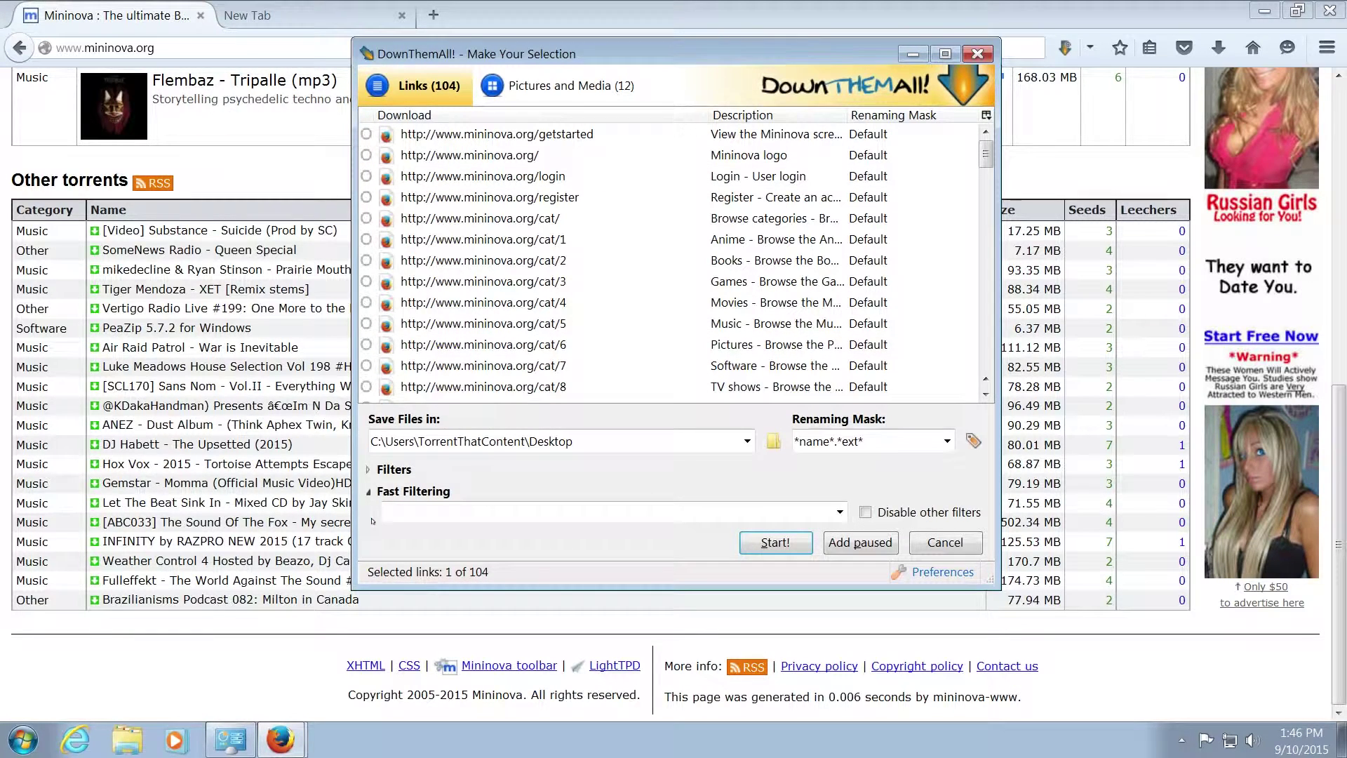
left_click(393, 474)
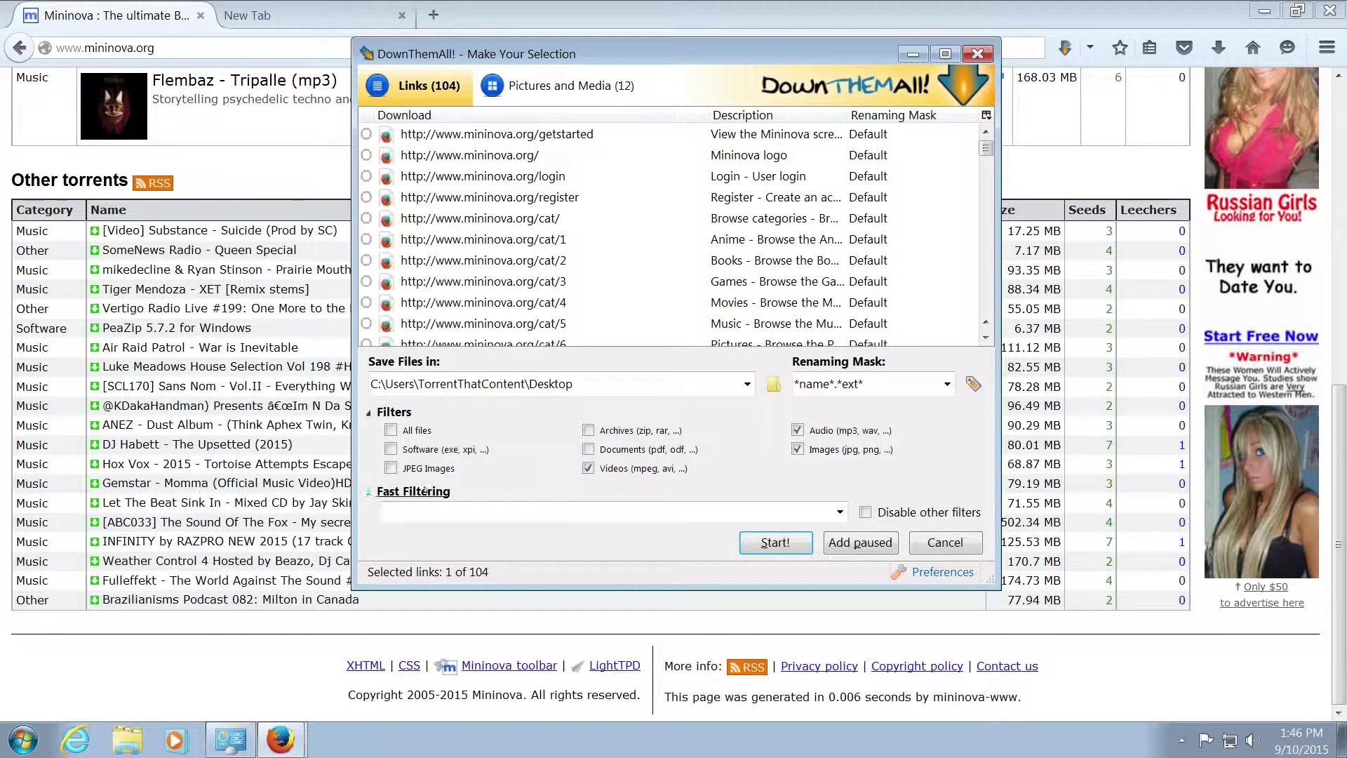
left_click(478, 513)
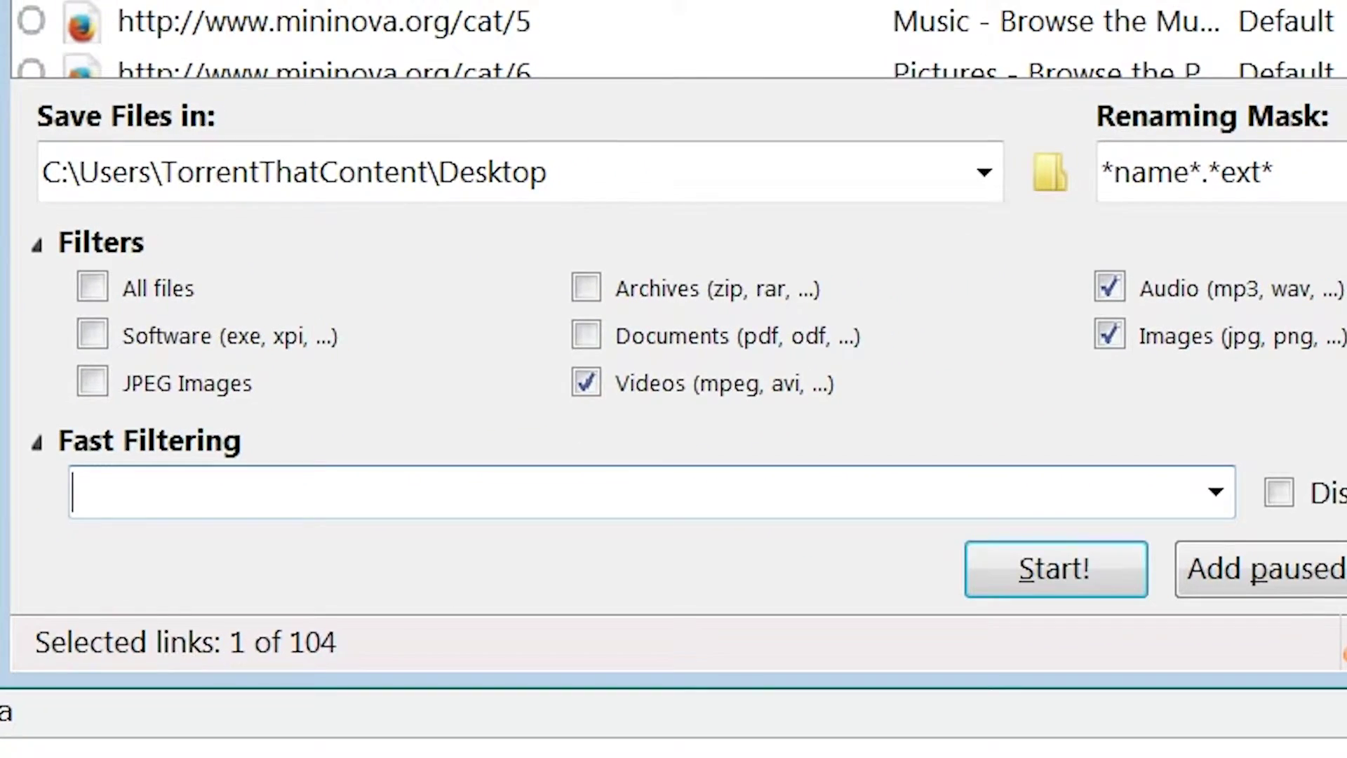
type("w")
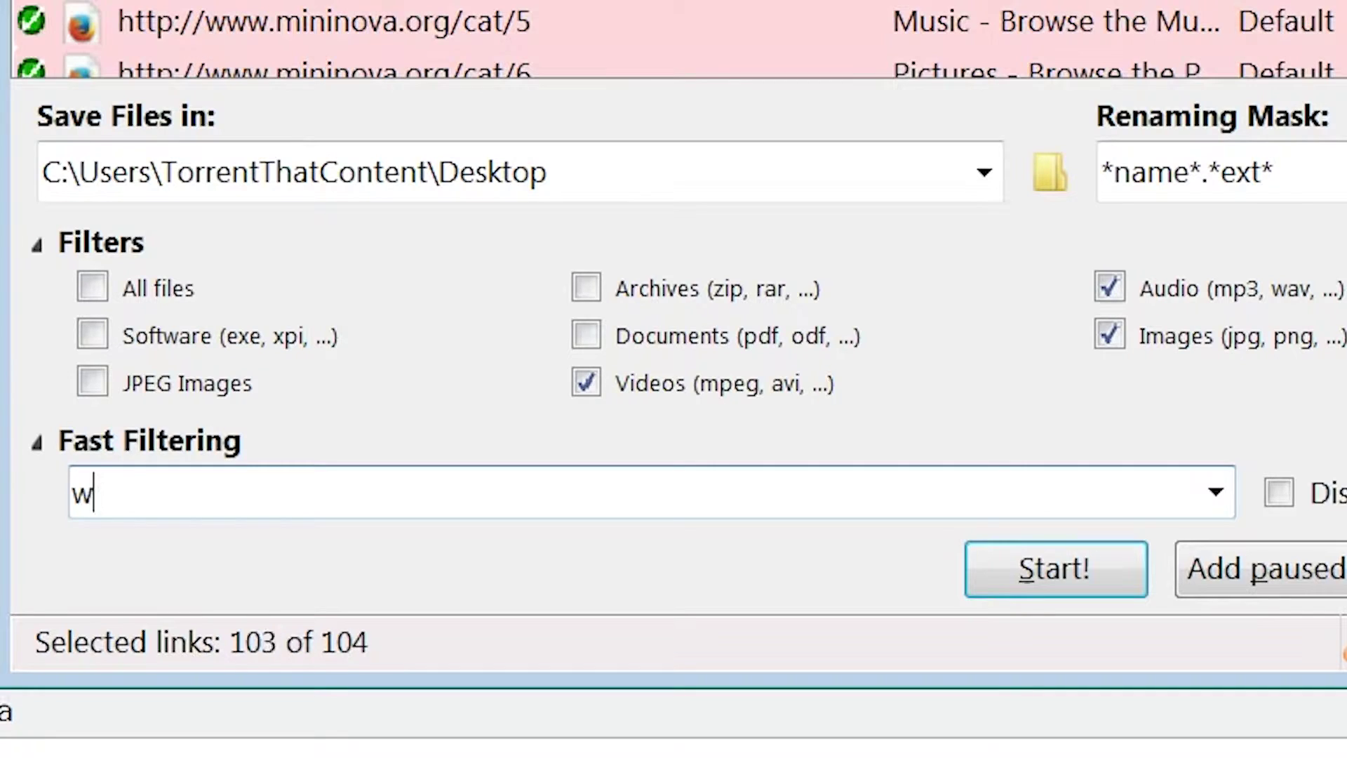
type("ww.m")
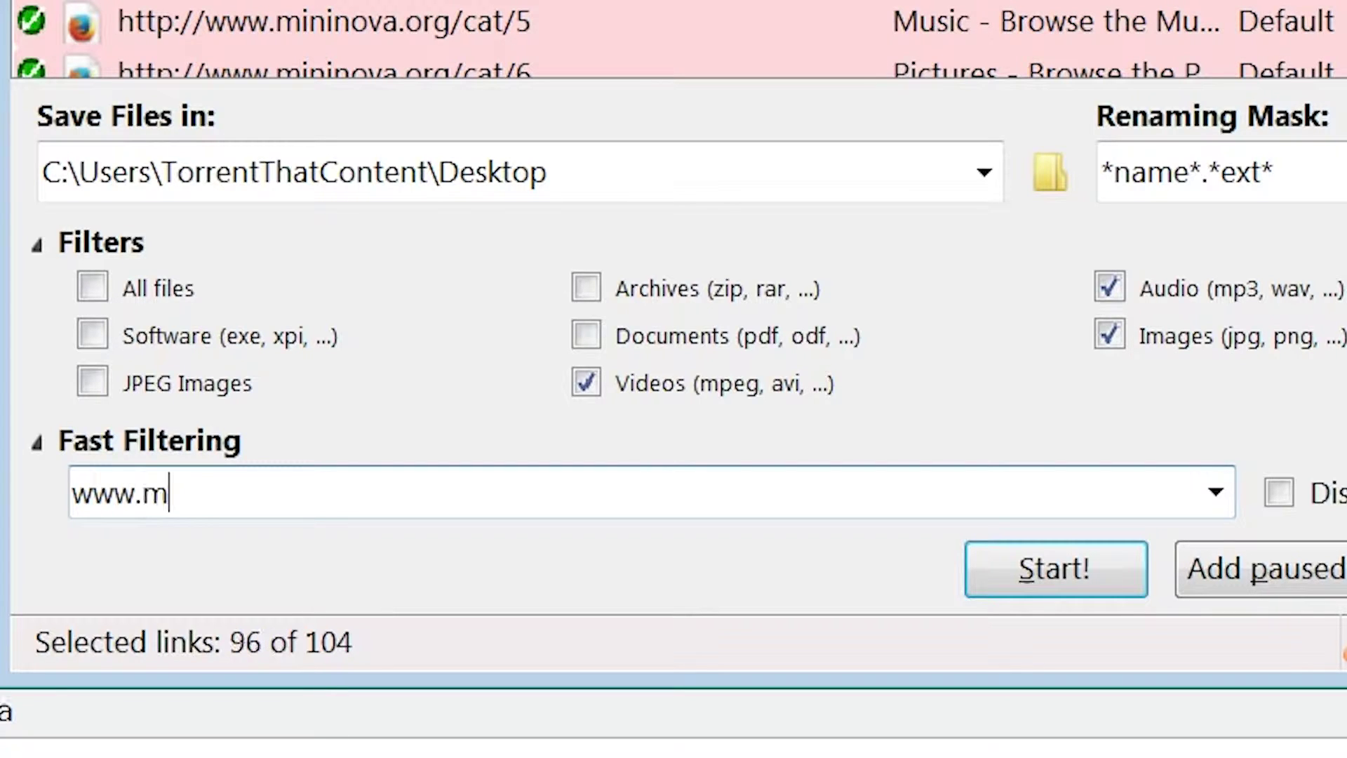
type("ininova")
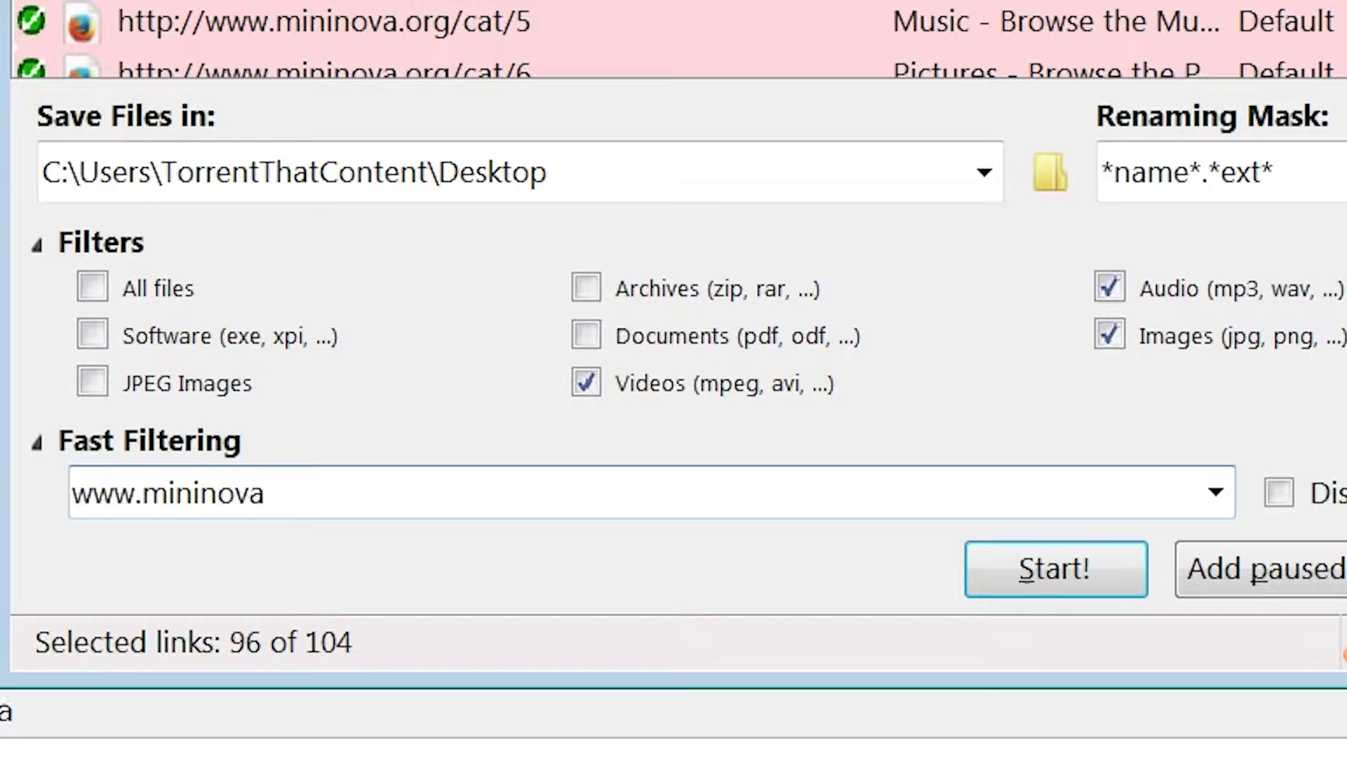
type(".org\\")
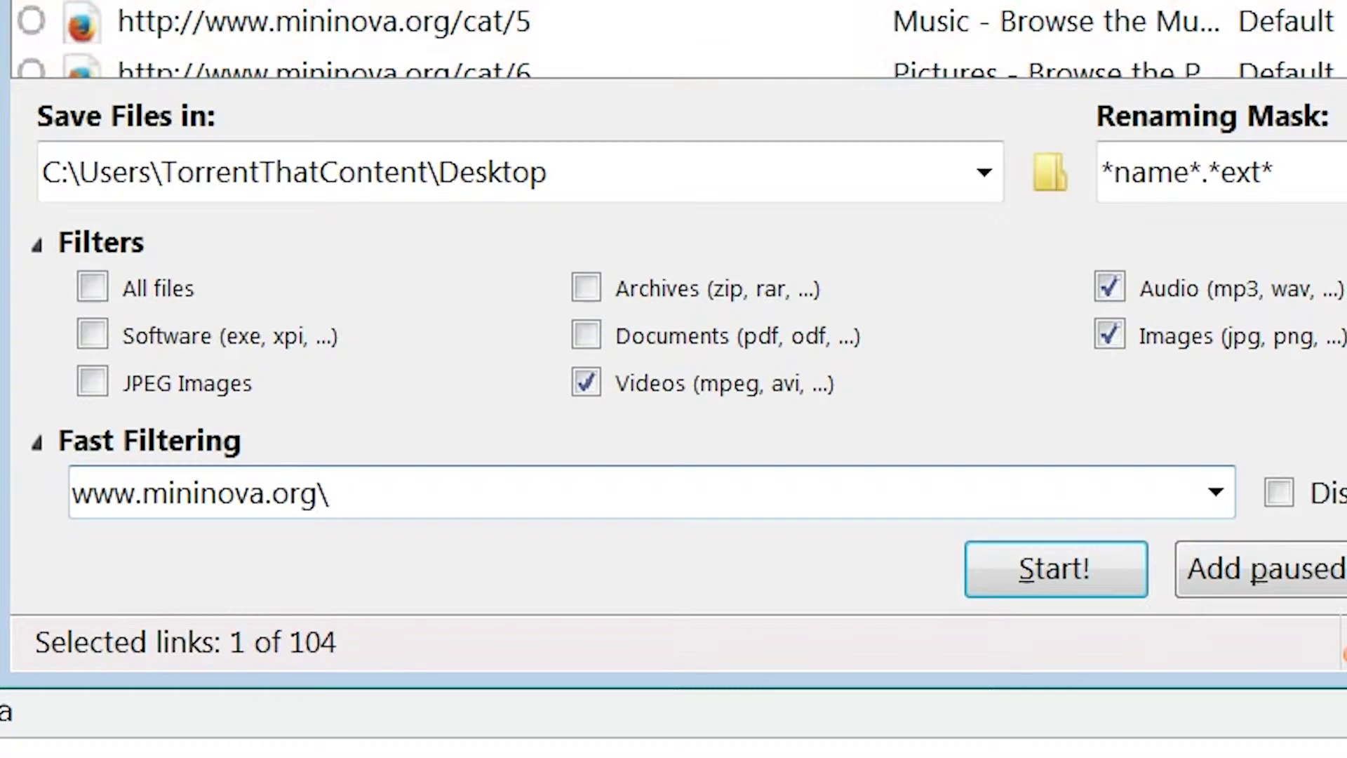
key("BackSpace")
type("/g")
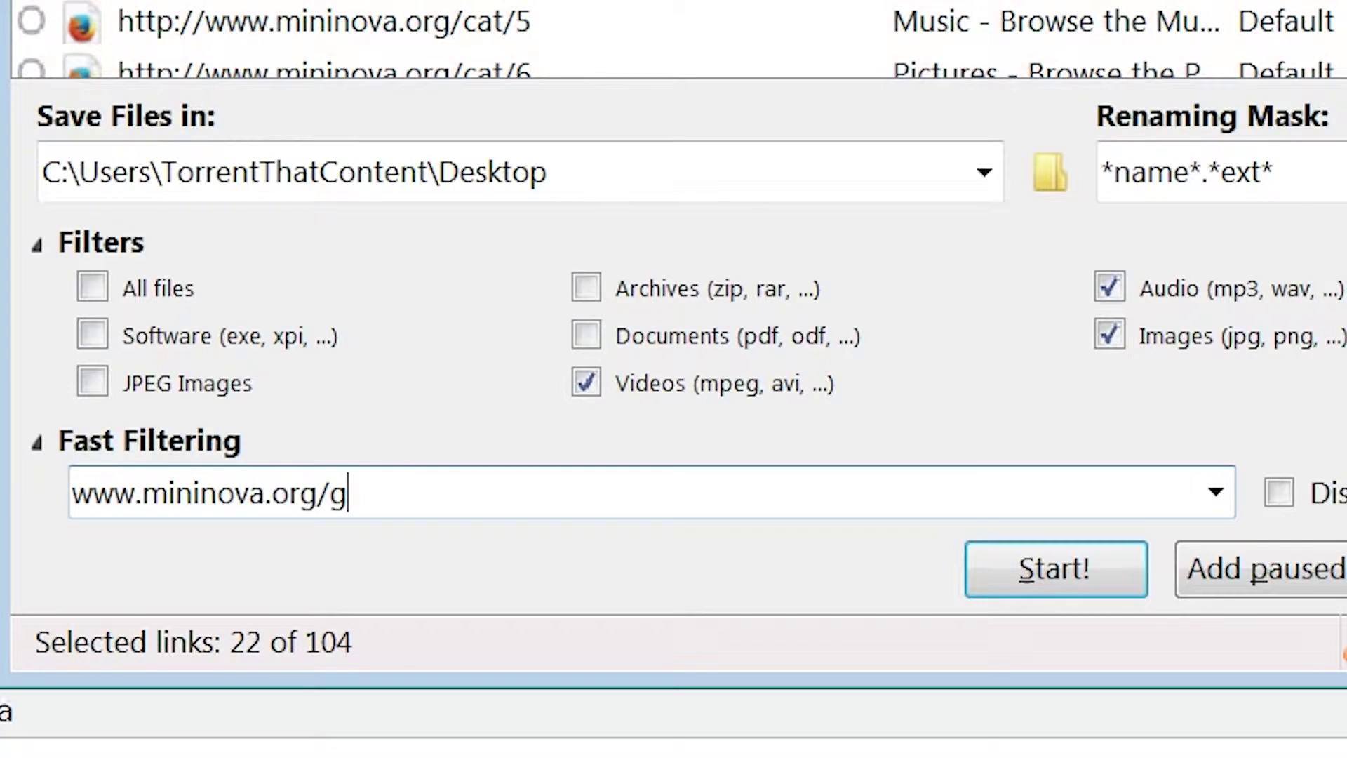
type("et/")
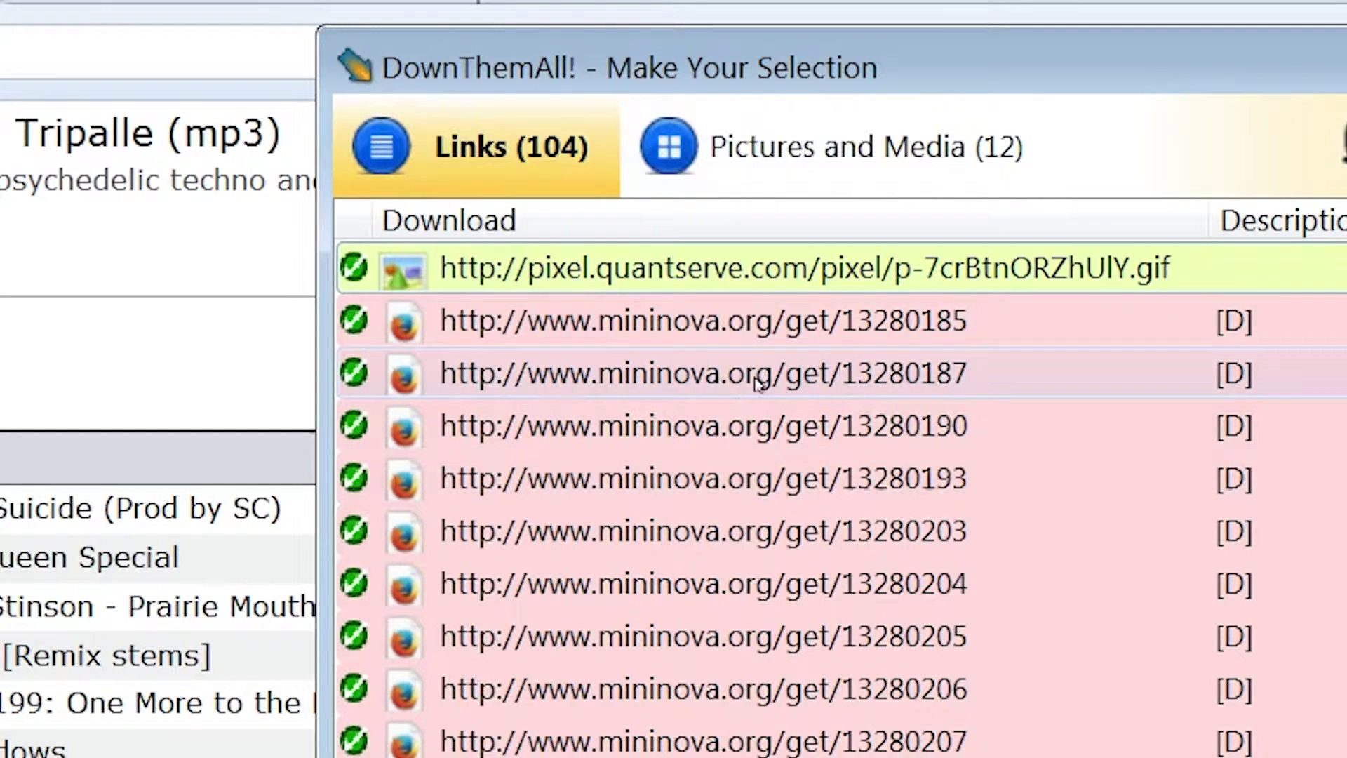
left_click(355, 268)
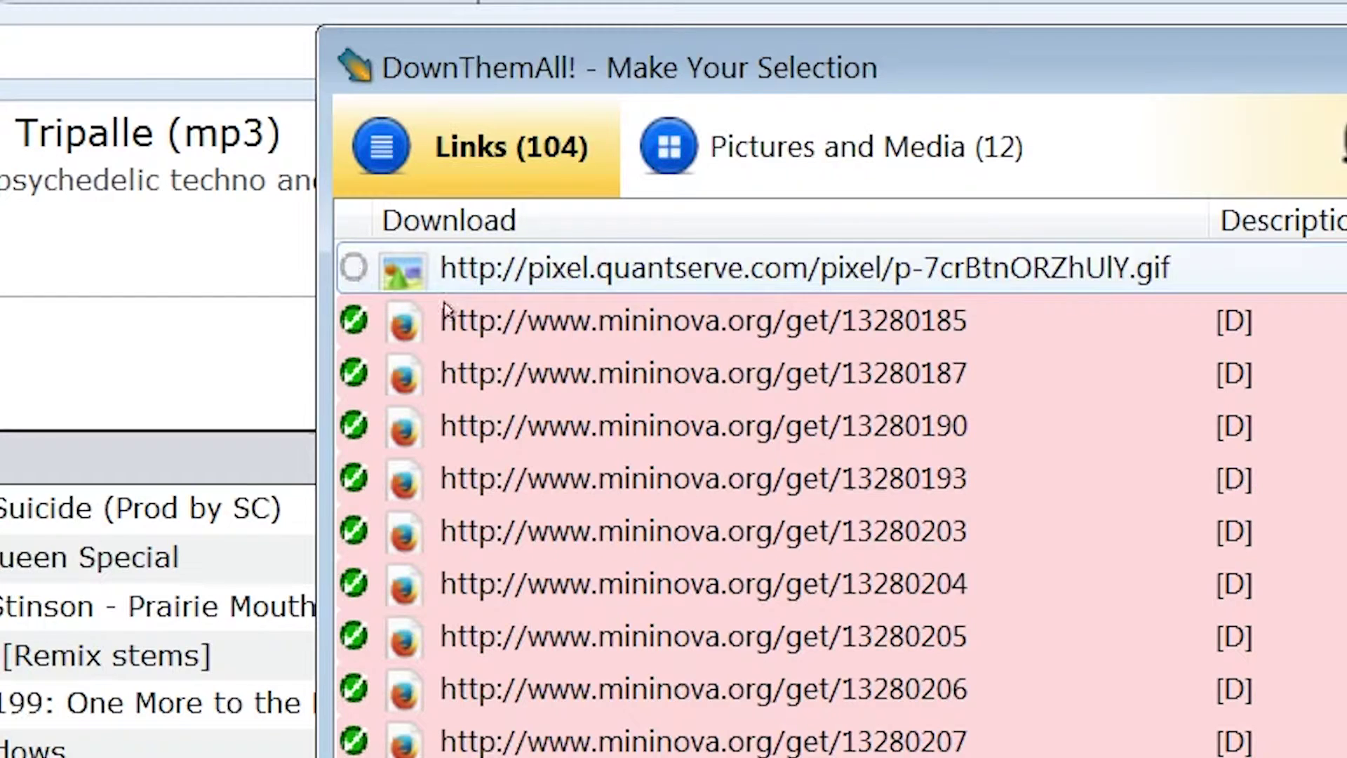
scroll(757, 374, "down", 3)
scroll(784, 416, "down", 3)
scroll(784, 416, "down", 3)
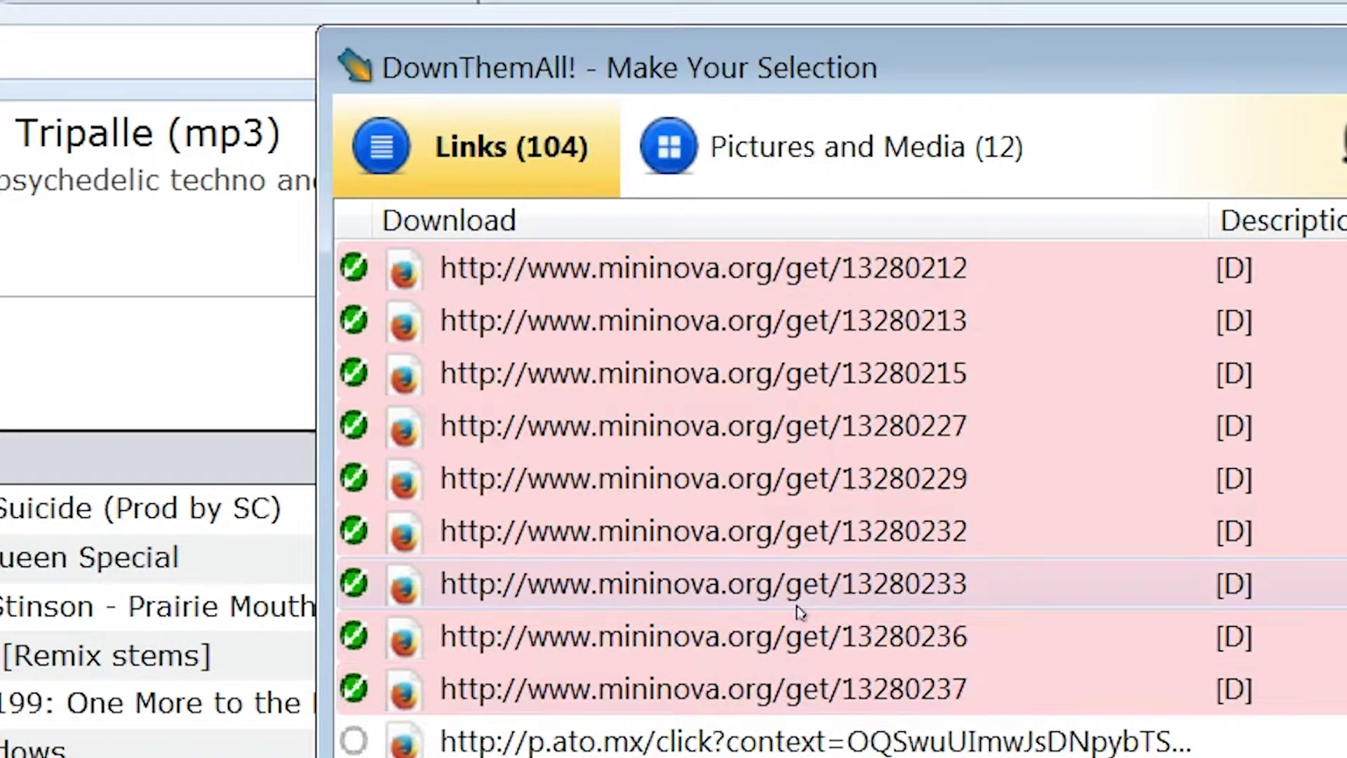
scroll(797, 610, "up", 5)
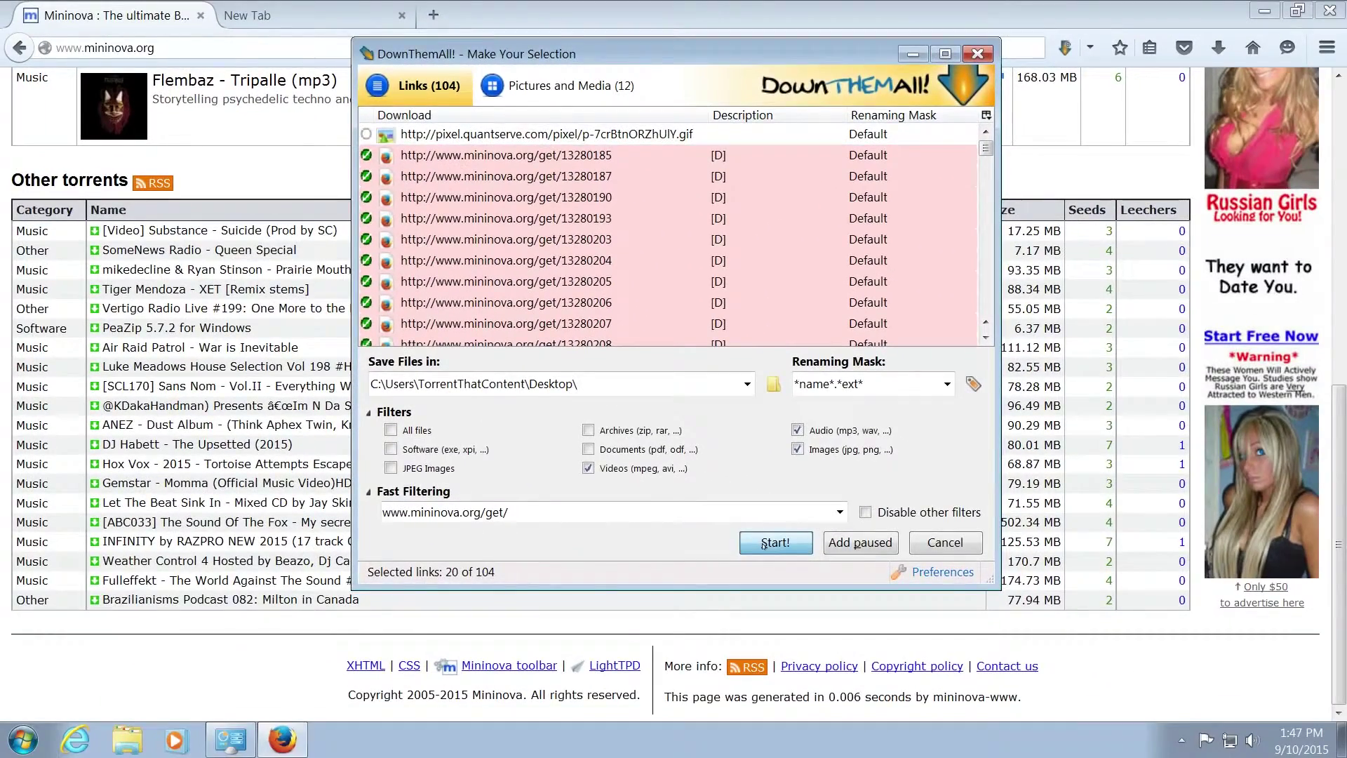
- Download the 20 selected torrents to the desktop, close the manager, and show the desktop
left_click(877, 669)
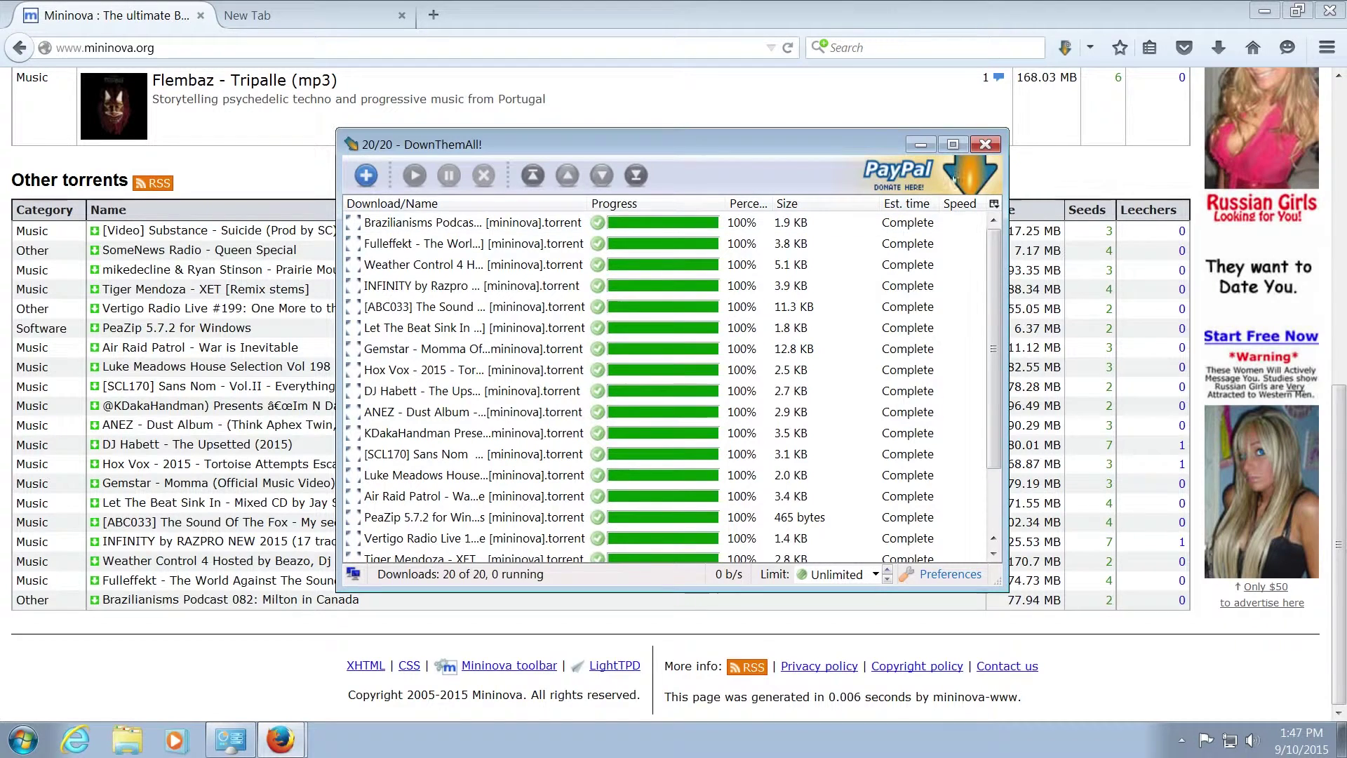
left_click(986, 144)
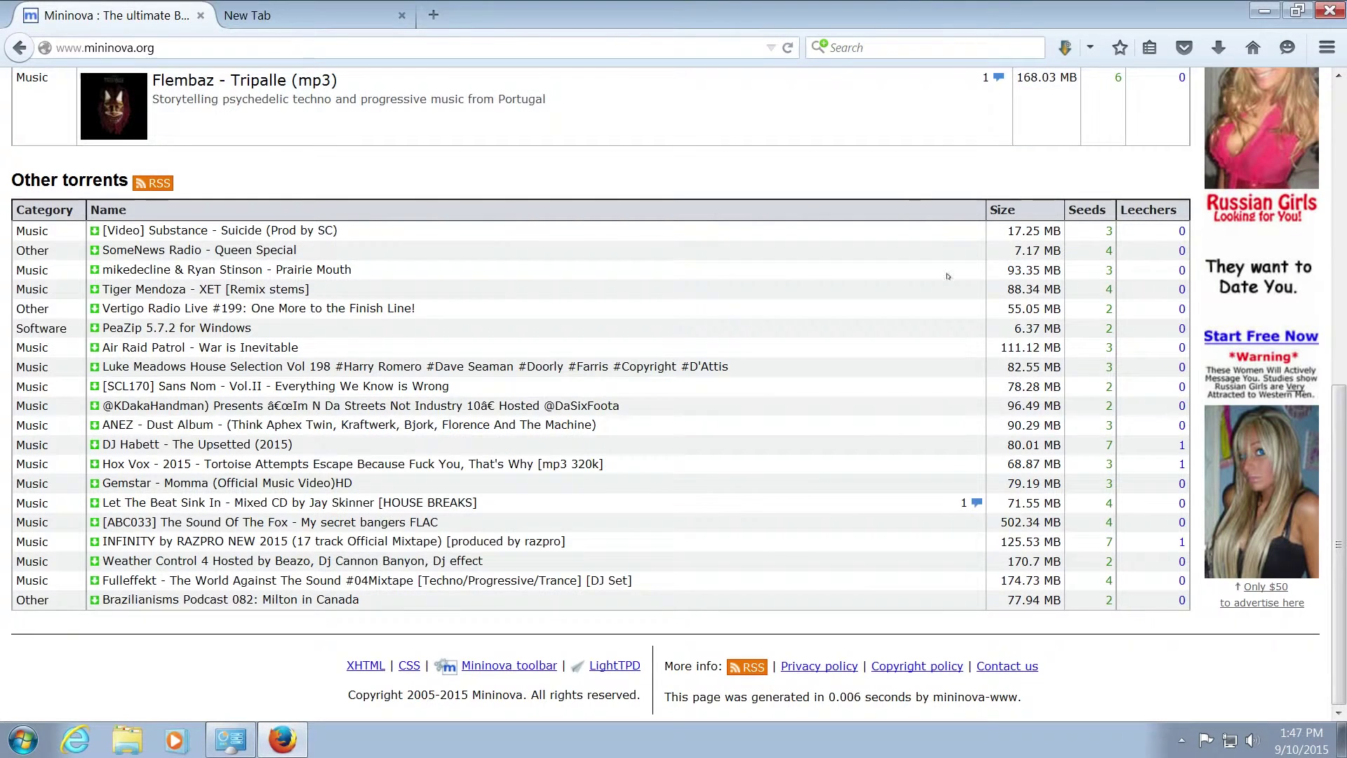
left_click(1341, 740)
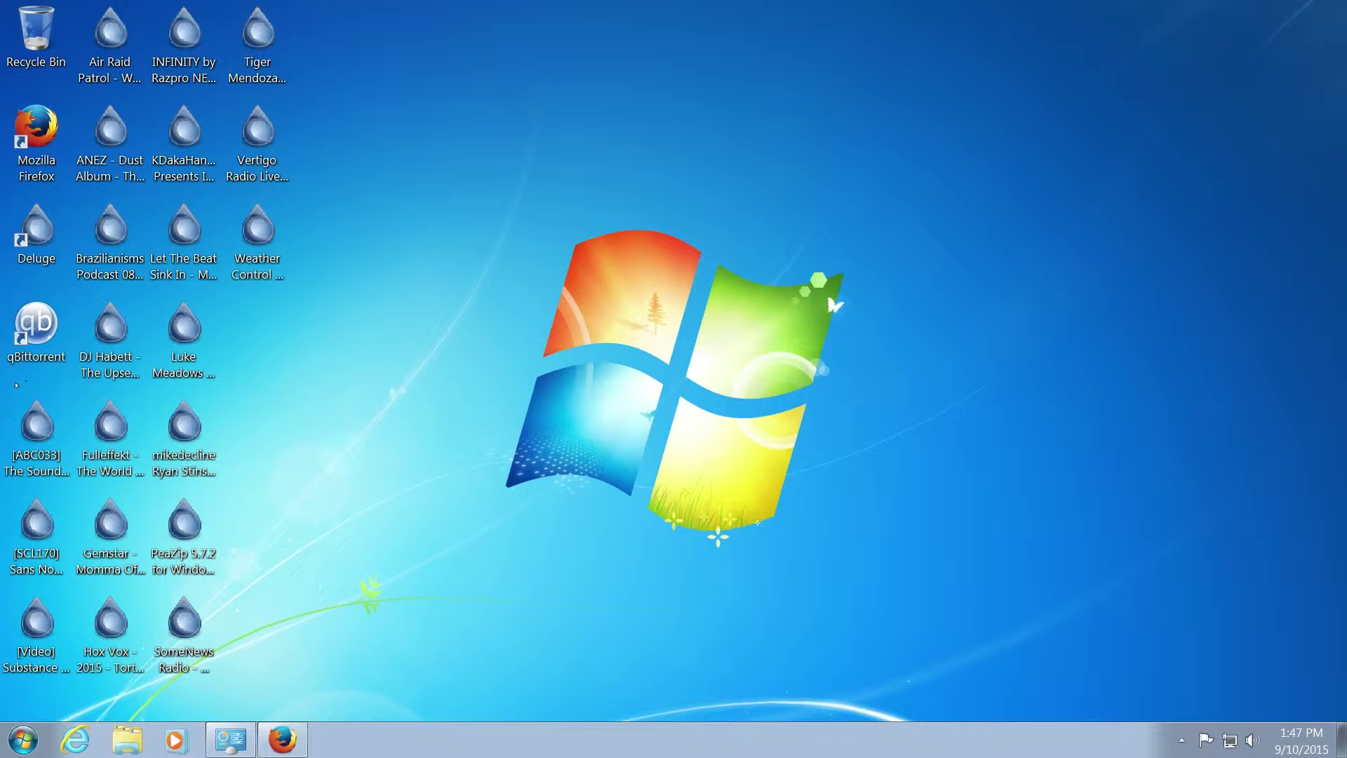
- Rearrange the torrent icons on the desktop, then launch qBittorrent and accept its legal notice
left_click_drag(17, 383, 221, 674)
mouse_move(184, 442)
left_mouse_down()
mouse_move(543, 351)
mouse_move(484, 127)
left_mouse_up()
left_click(327, 403)
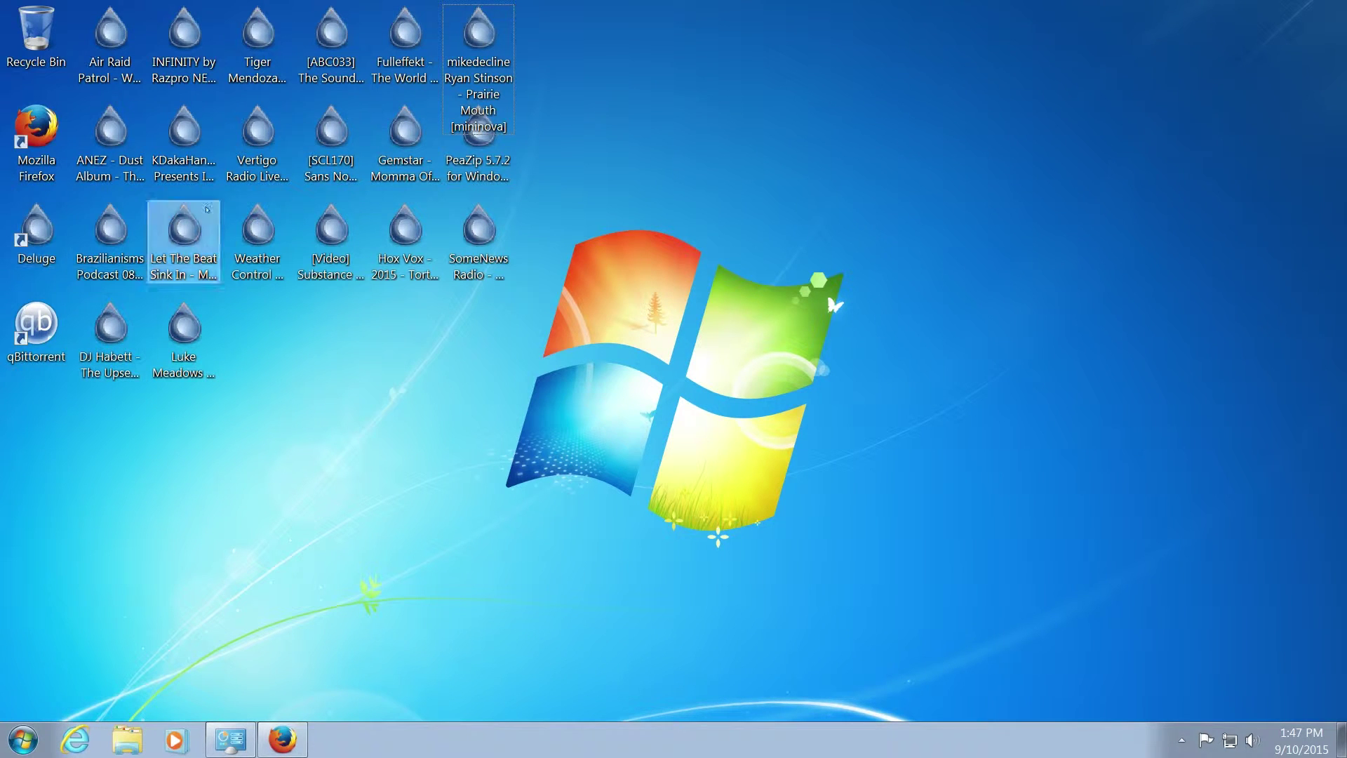
left_click_drag(521, 403, 226, 105)
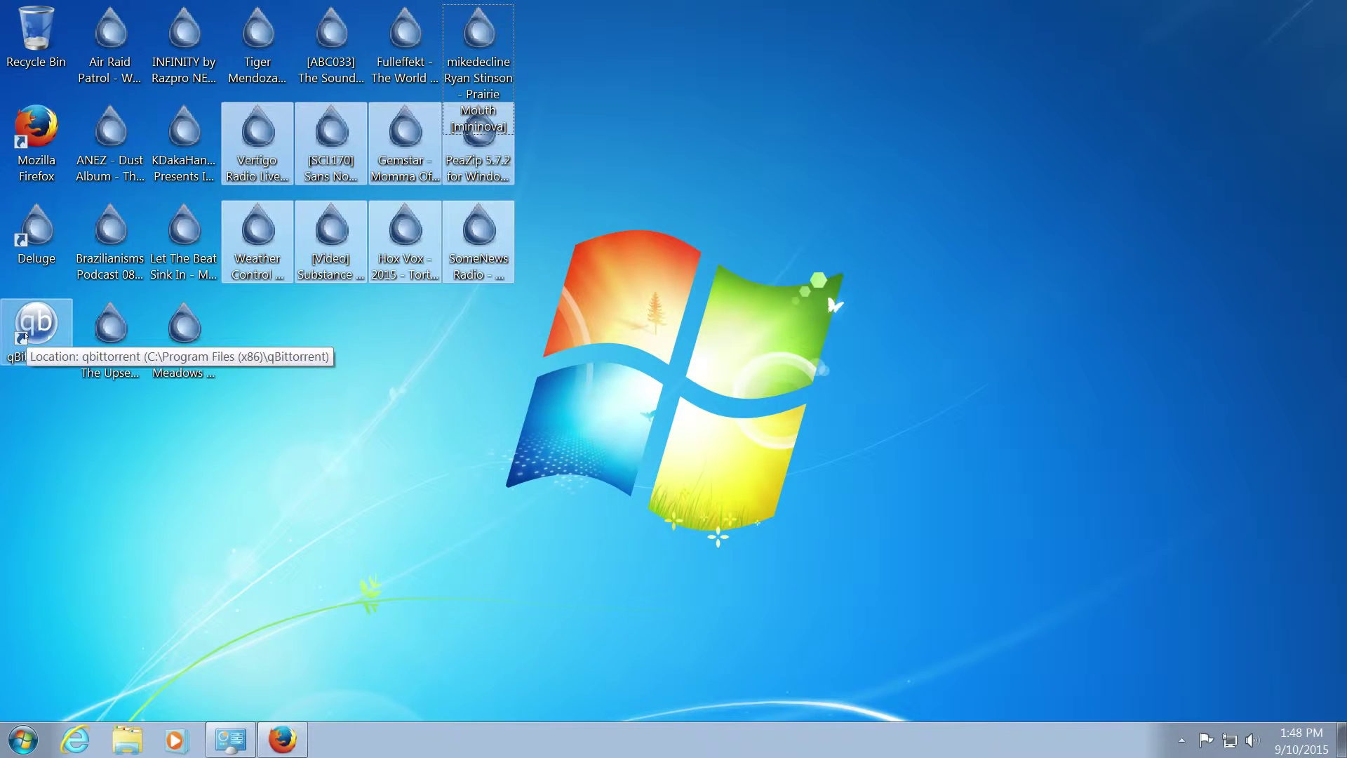
double_click(36, 326)
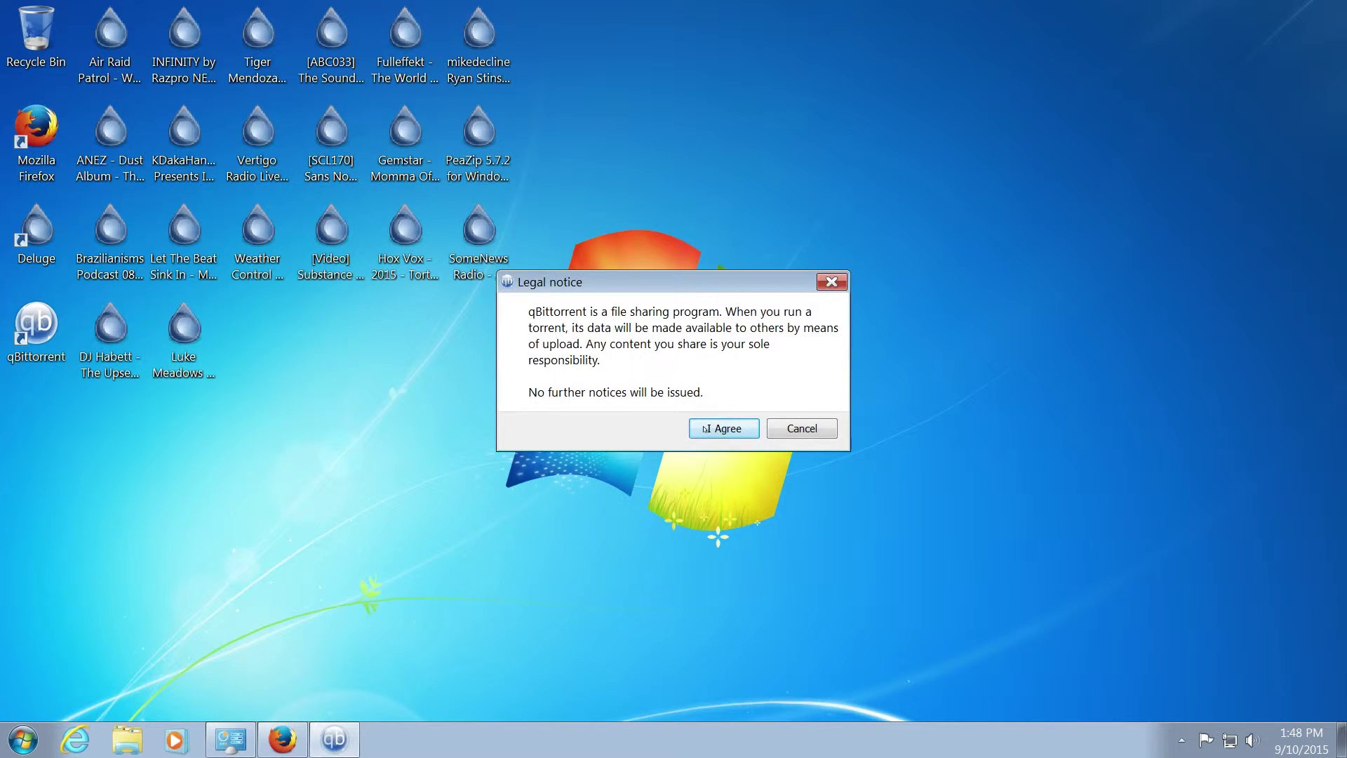
left_click(706, 430)
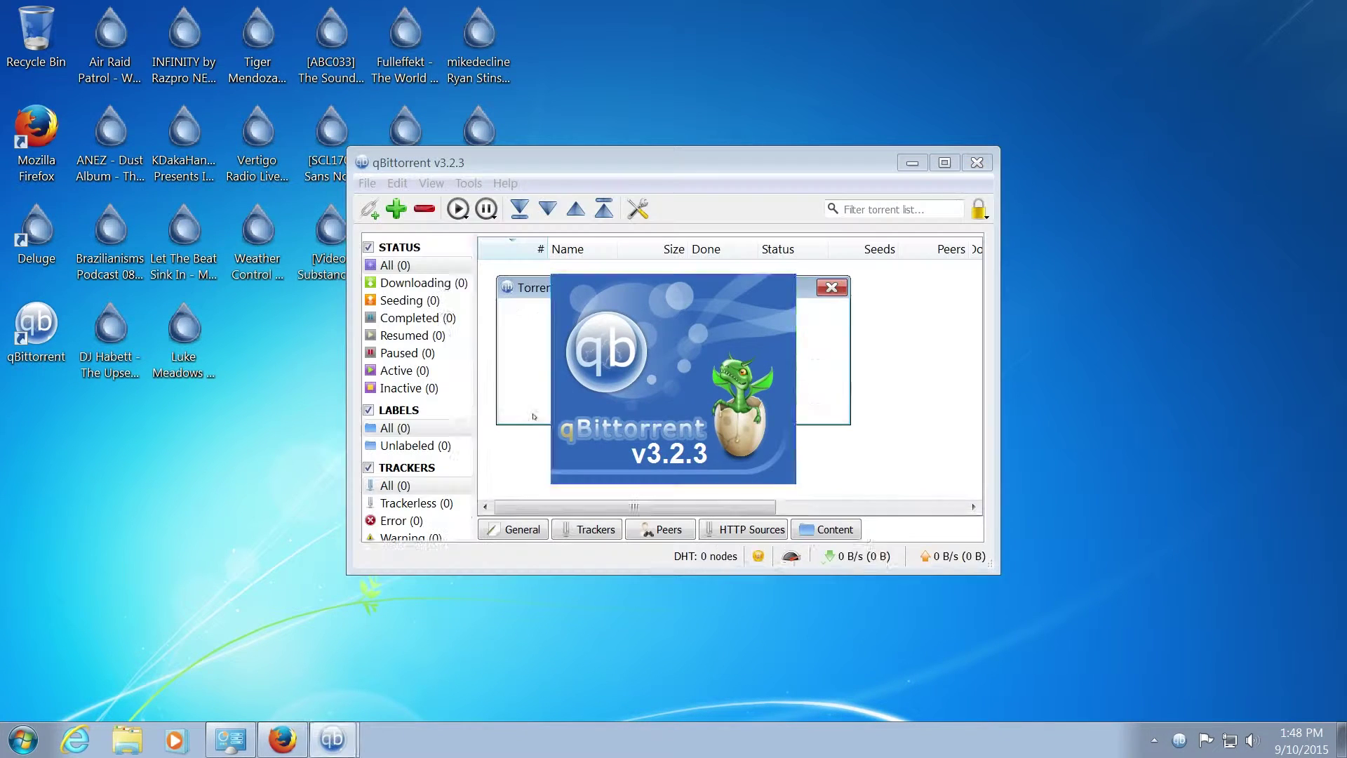
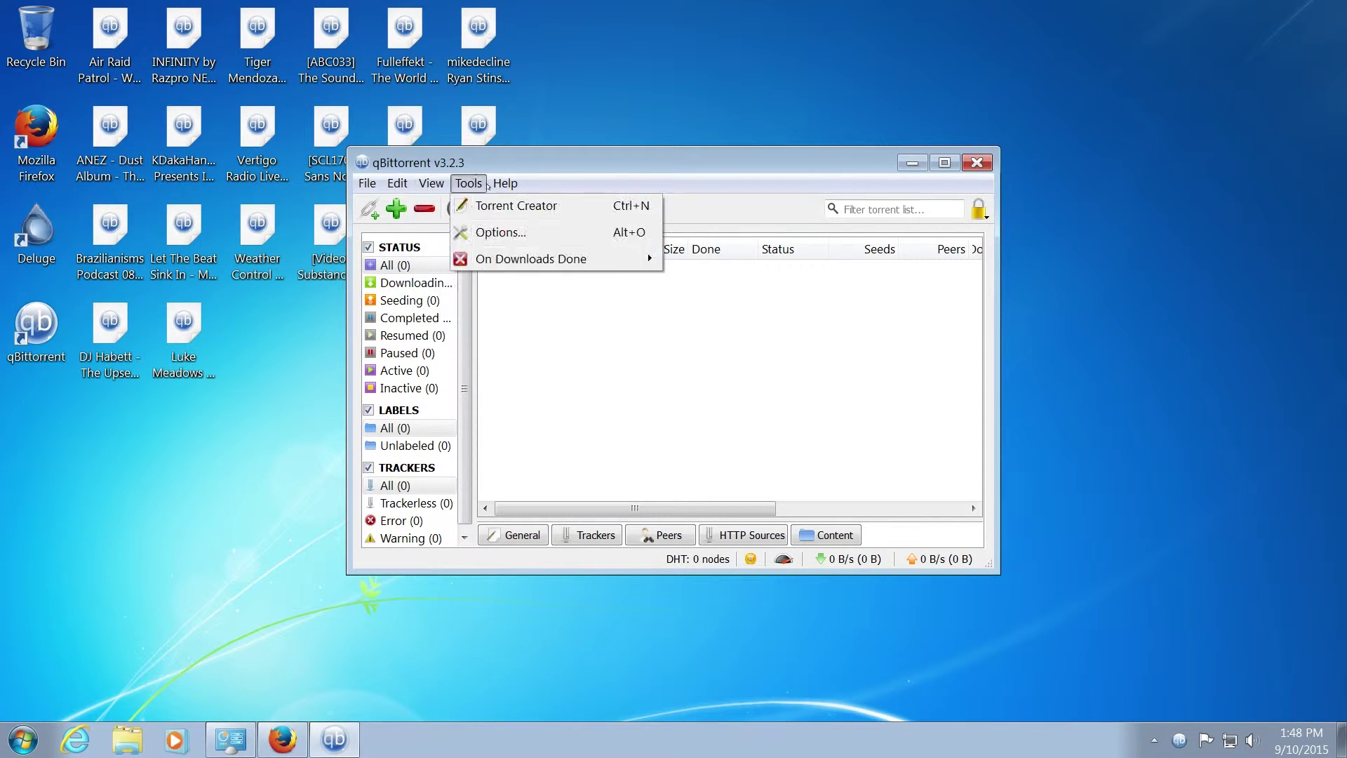
- Review qBittorrent's download settings in Options, then close without saving
left_click(481, 232)
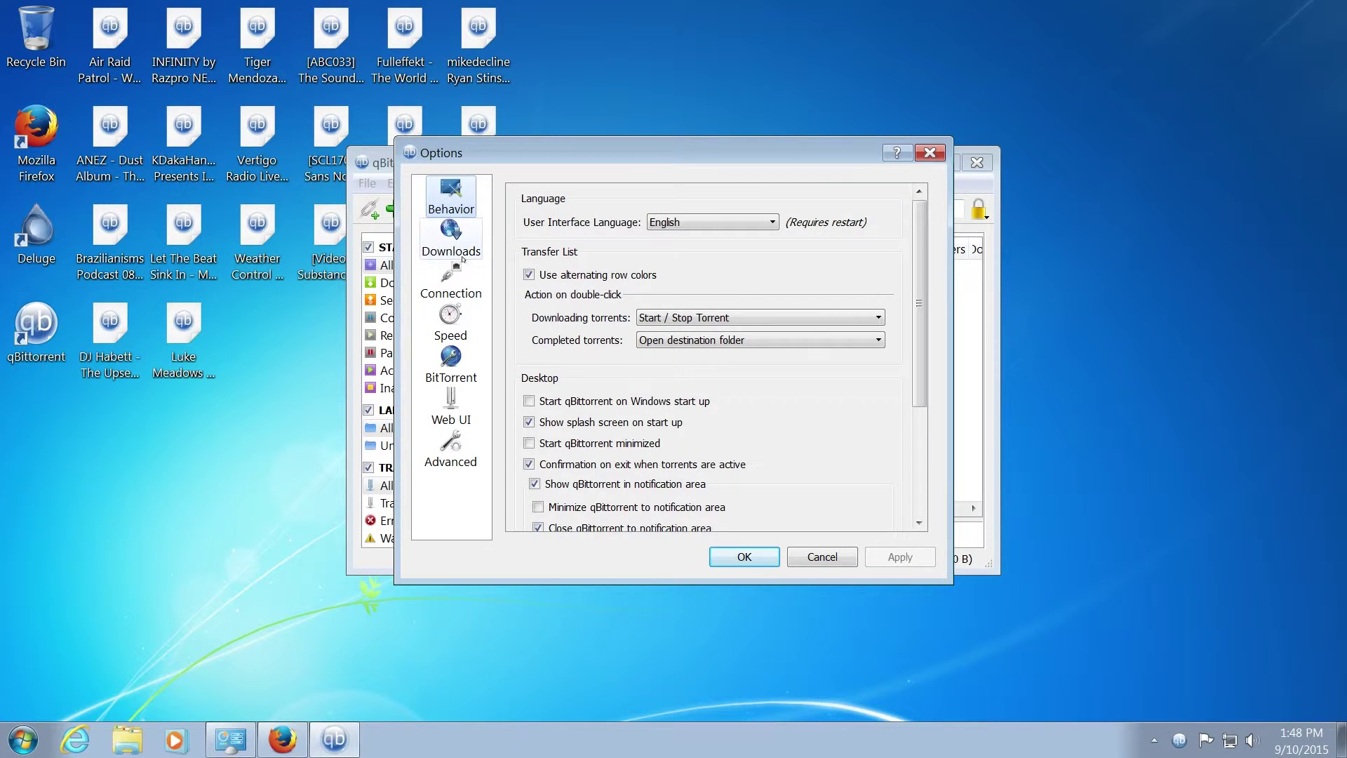
left_click(451, 240)
scroll(716, 358, "down", 3)
scroll(716, 358, "down", 2)
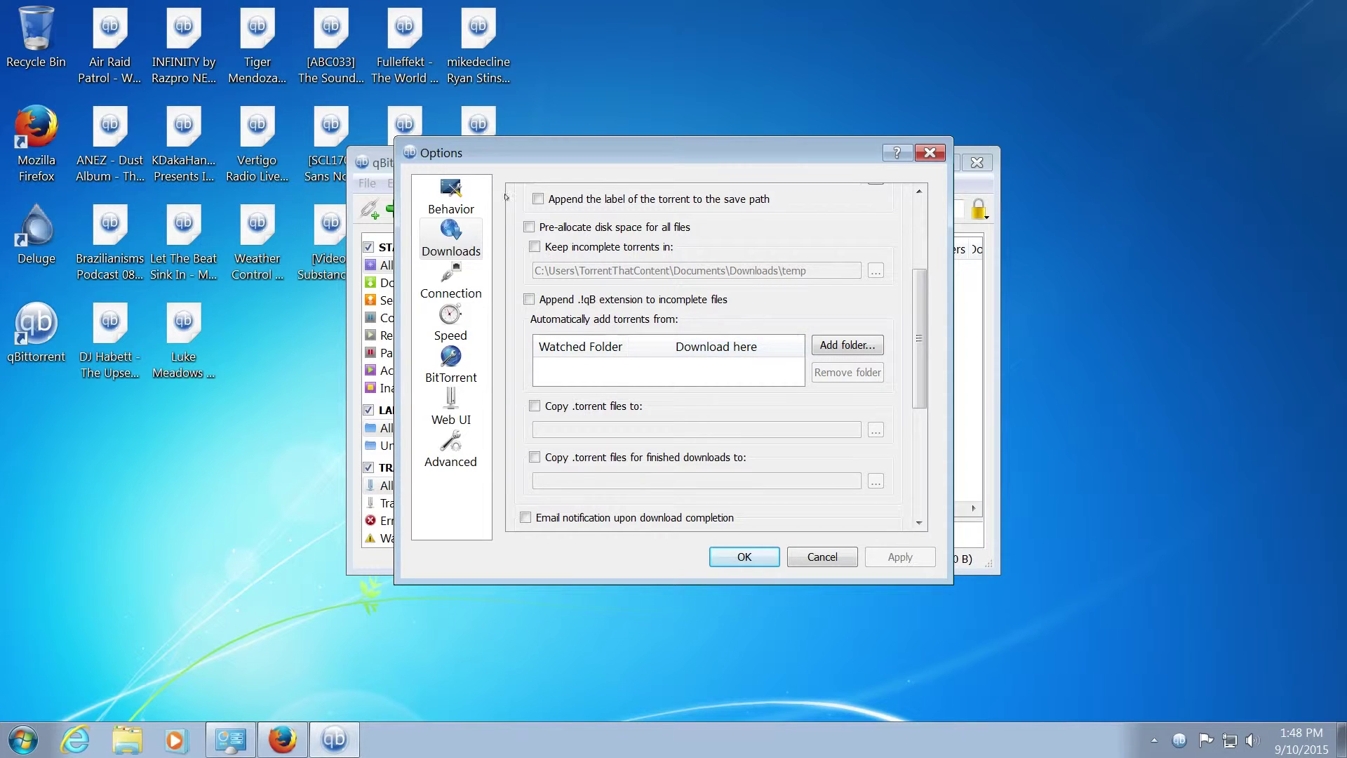
left_click(822, 557)
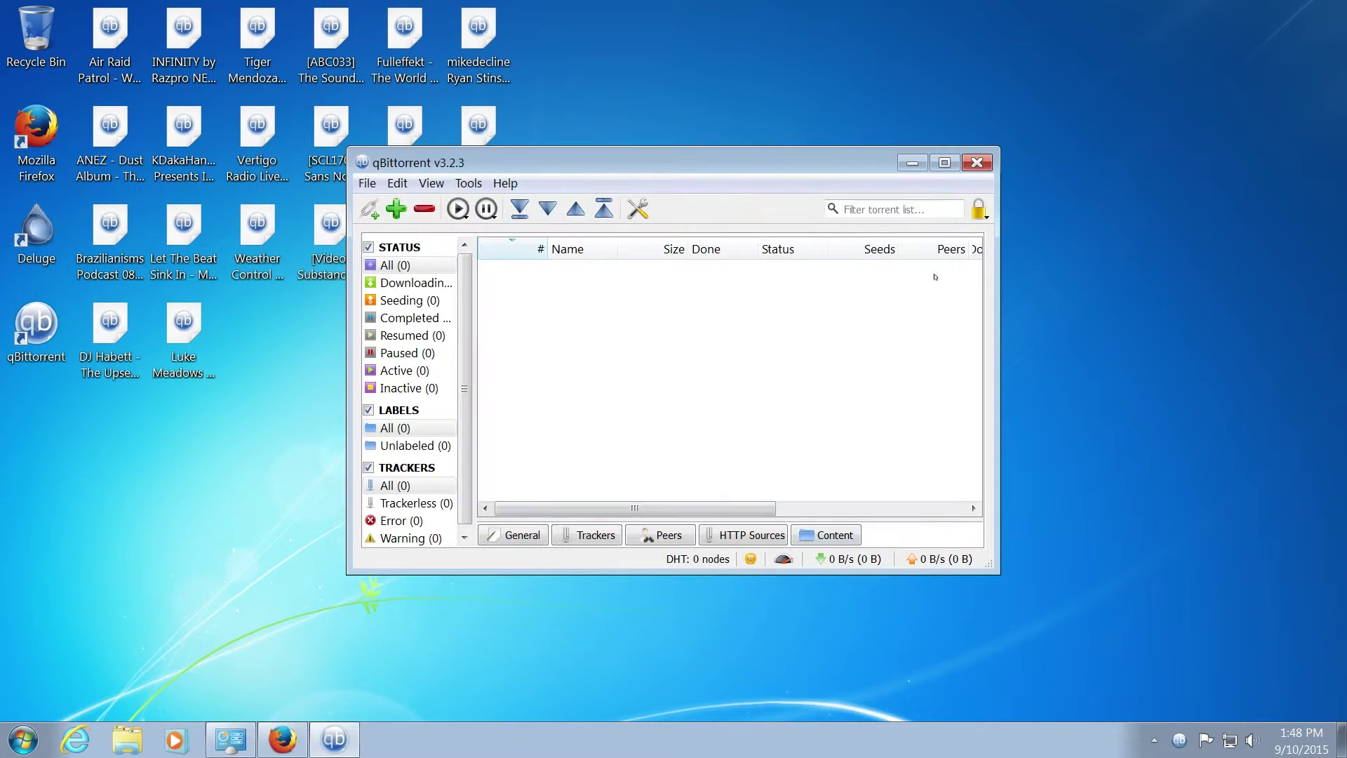
- Launch Deluge, allow it through the firewall, and enlarge its window
left_click(36, 234)
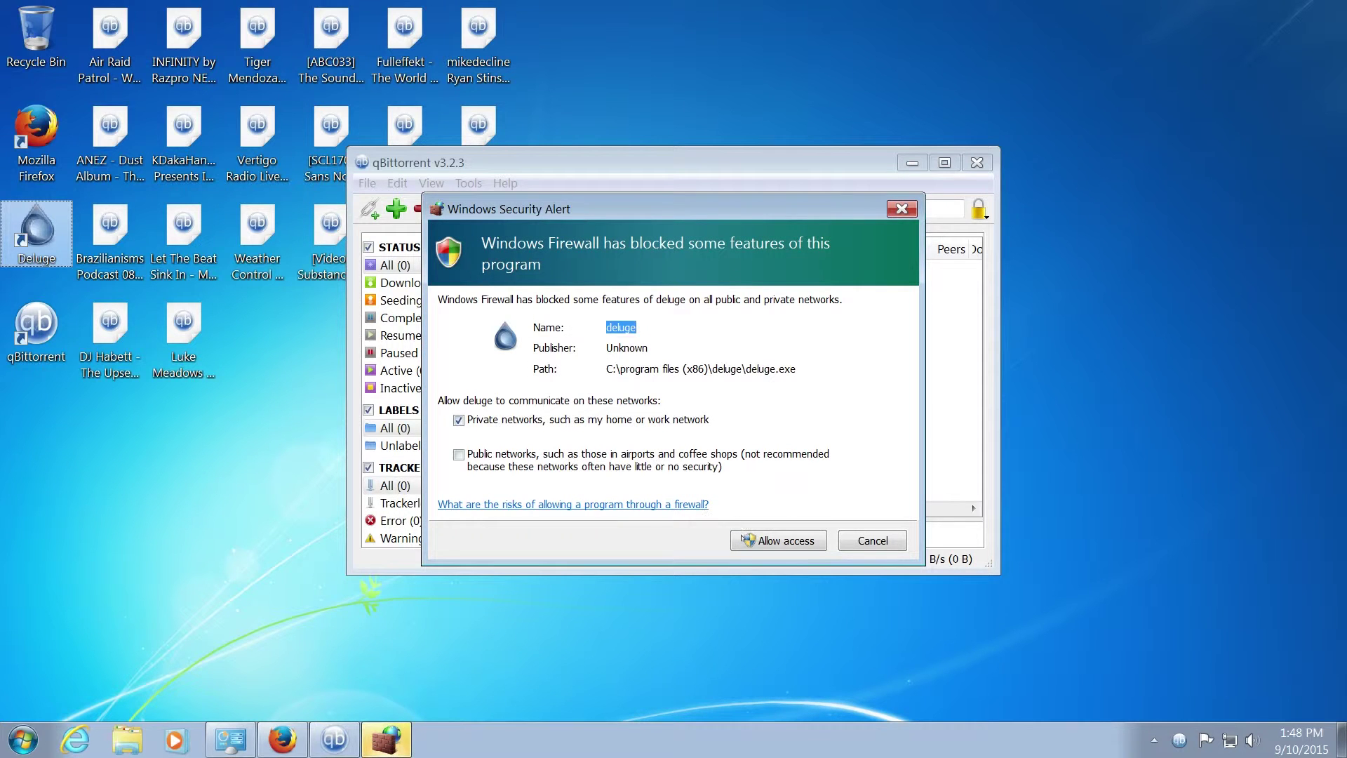
left_click(778, 540)
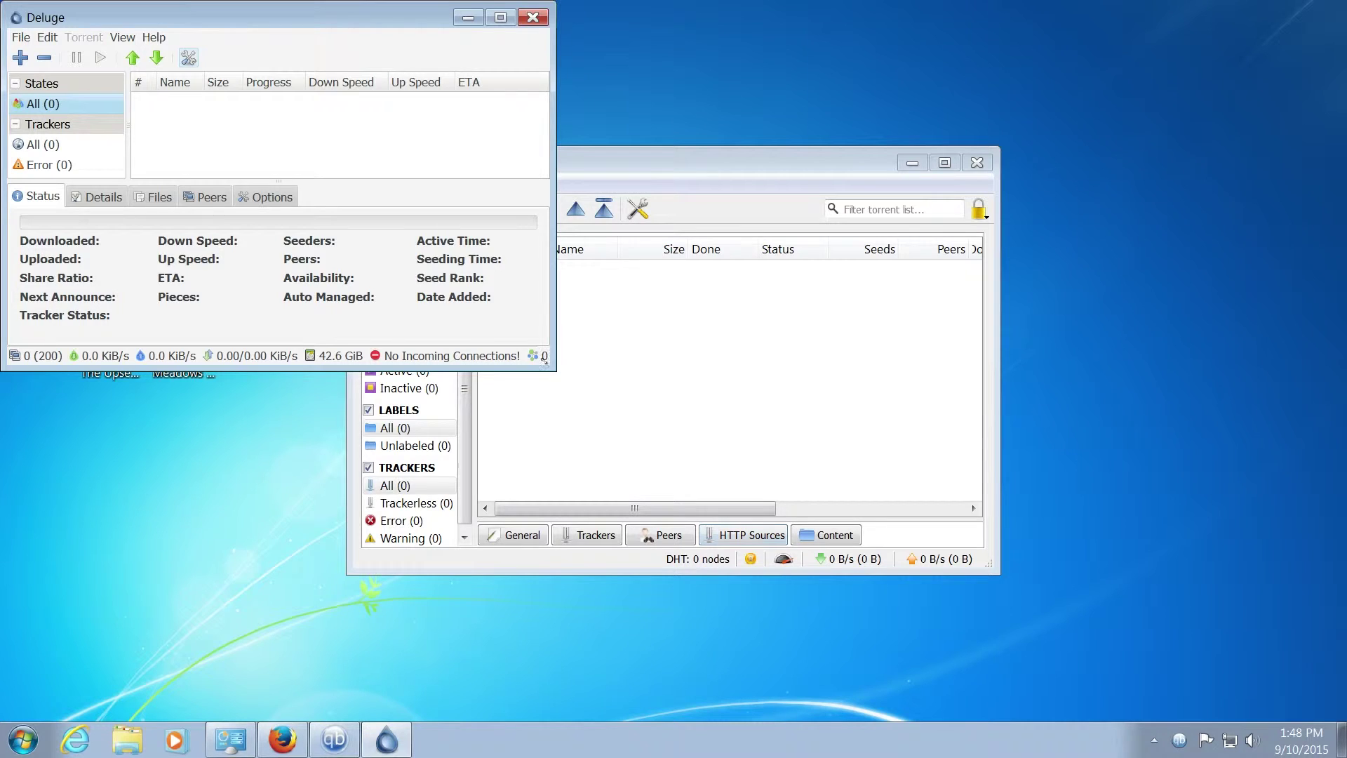
left_click_drag(549, 362, 732, 549)
- Enable Deluge's AutoAdd plugin and start a new watch folder, then cancel it
left_click(48, 36)
left_click(85, 57)
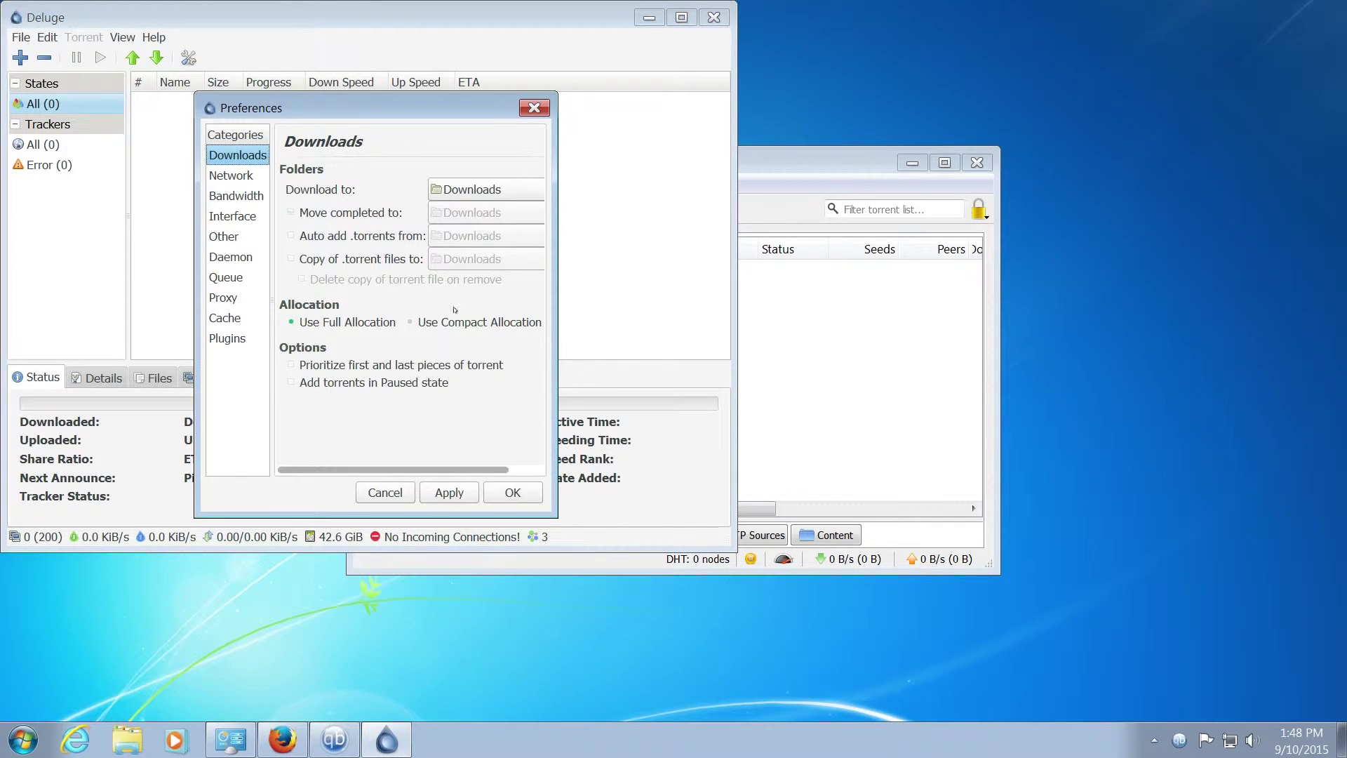
left_click_drag(554, 513, 816, 558)
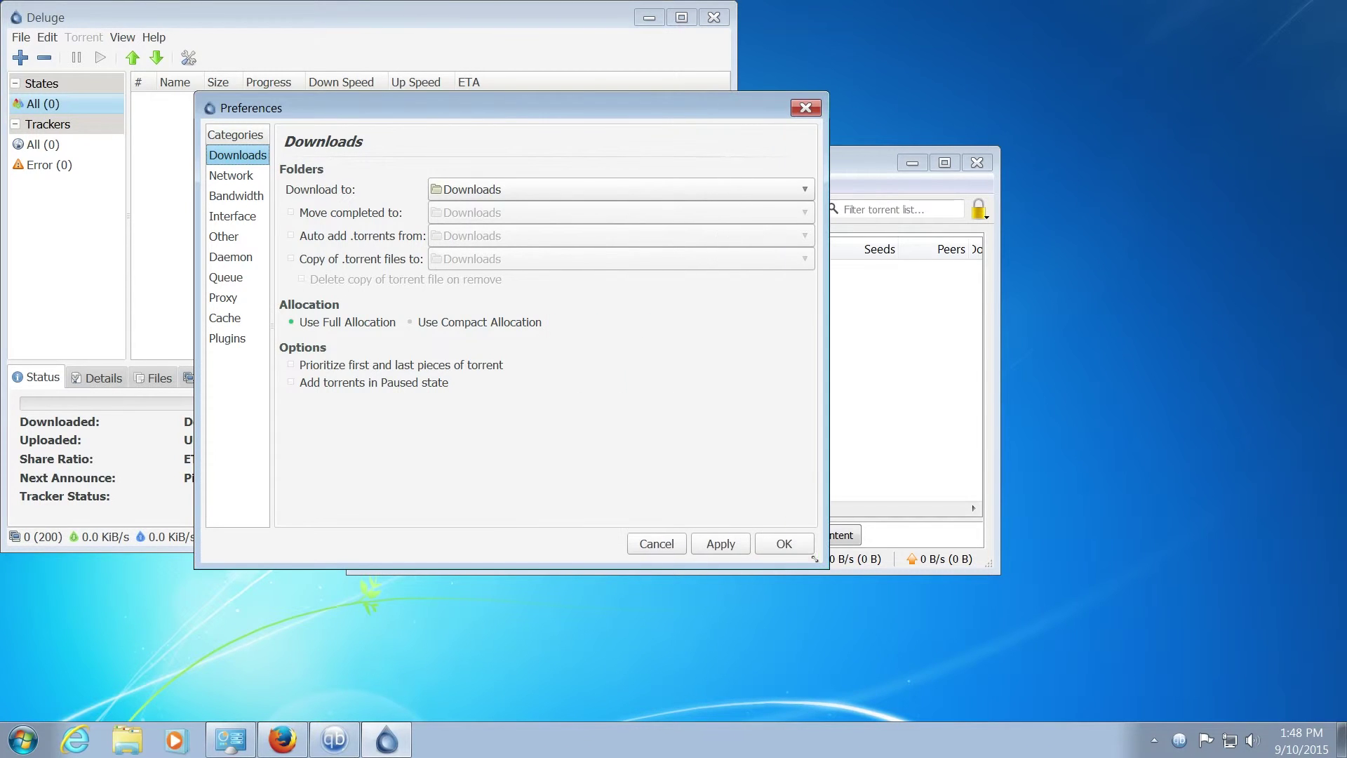
left_click(227, 337)
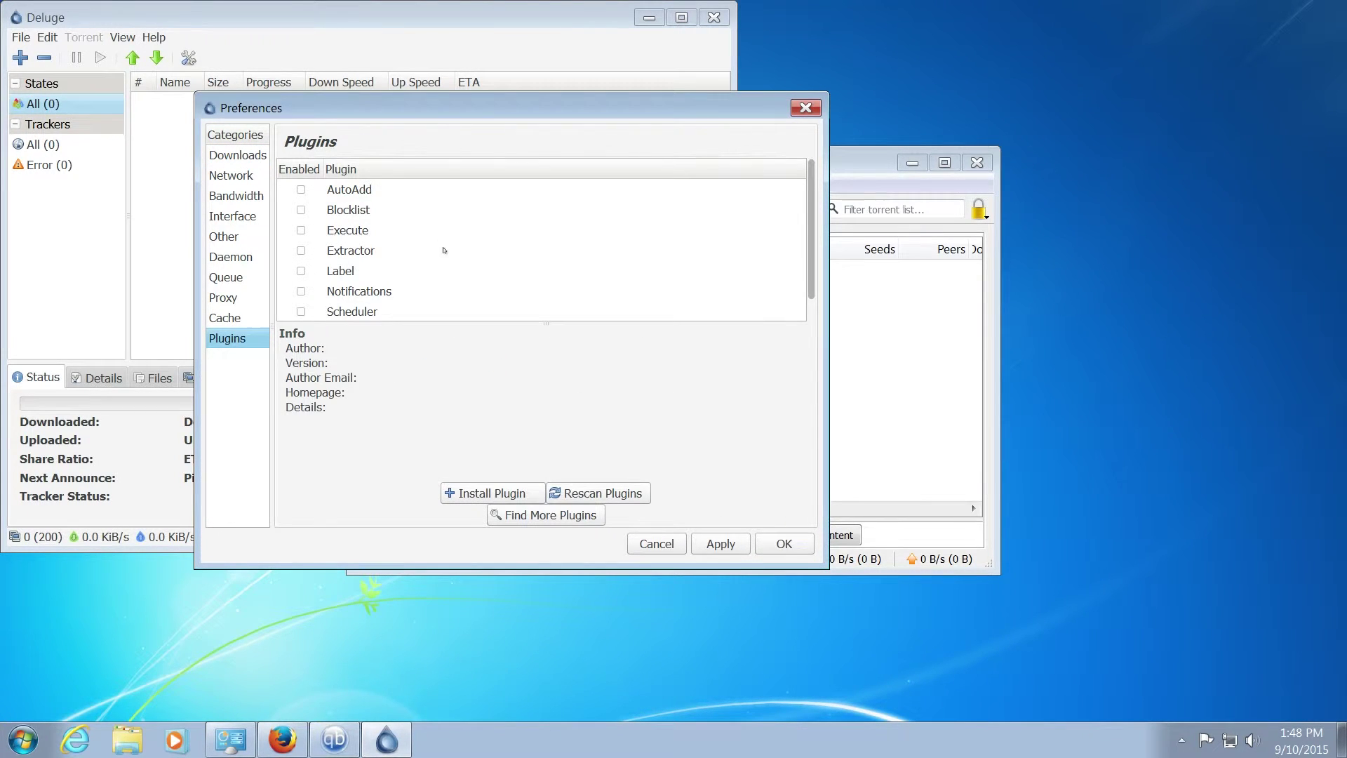
left_click(302, 190)
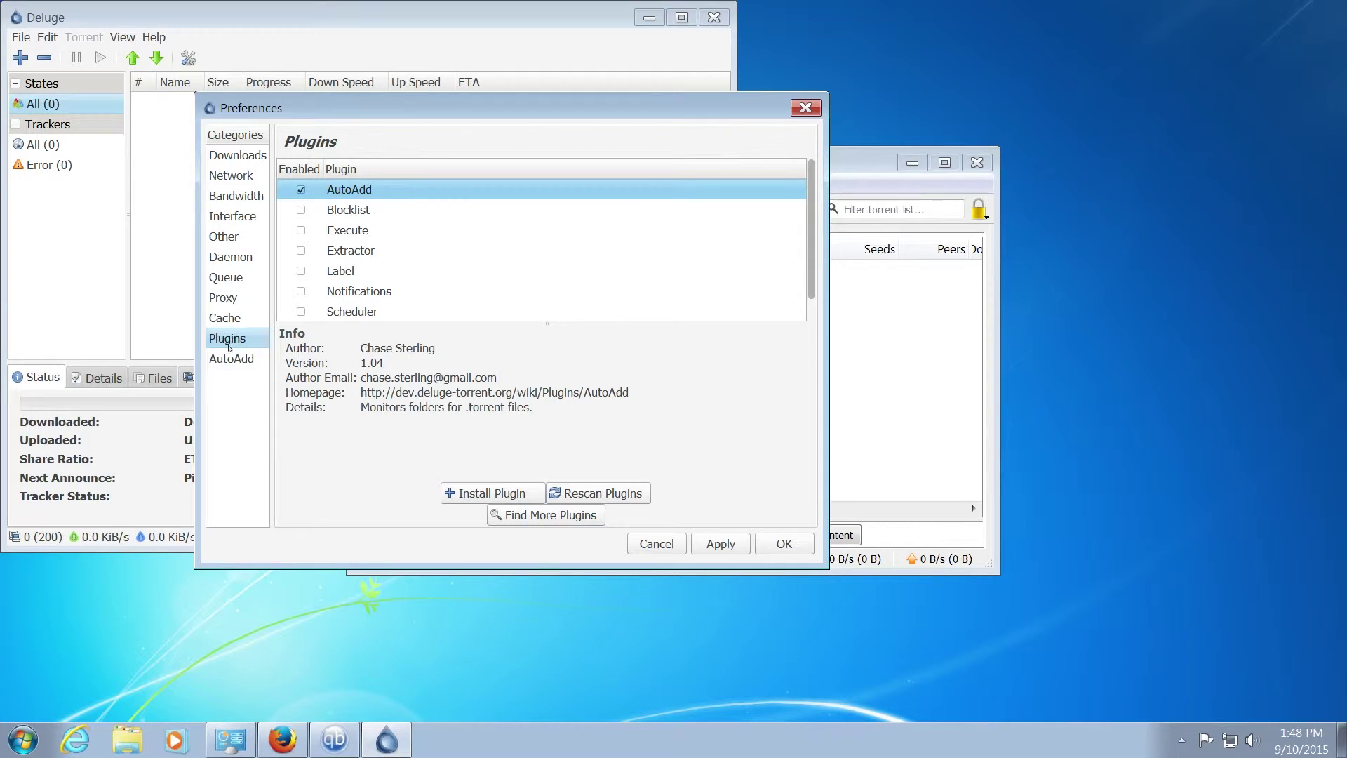
left_click(231, 358)
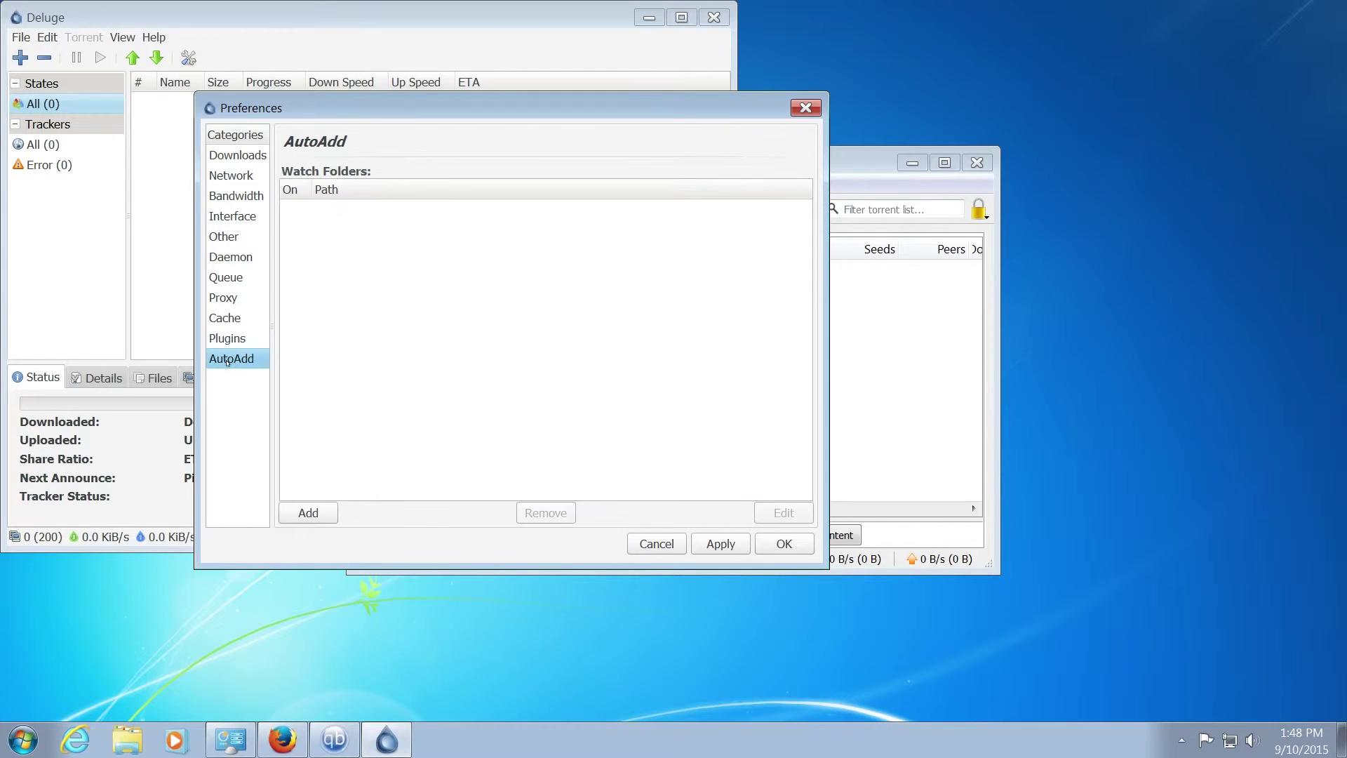
left_click(308, 513)
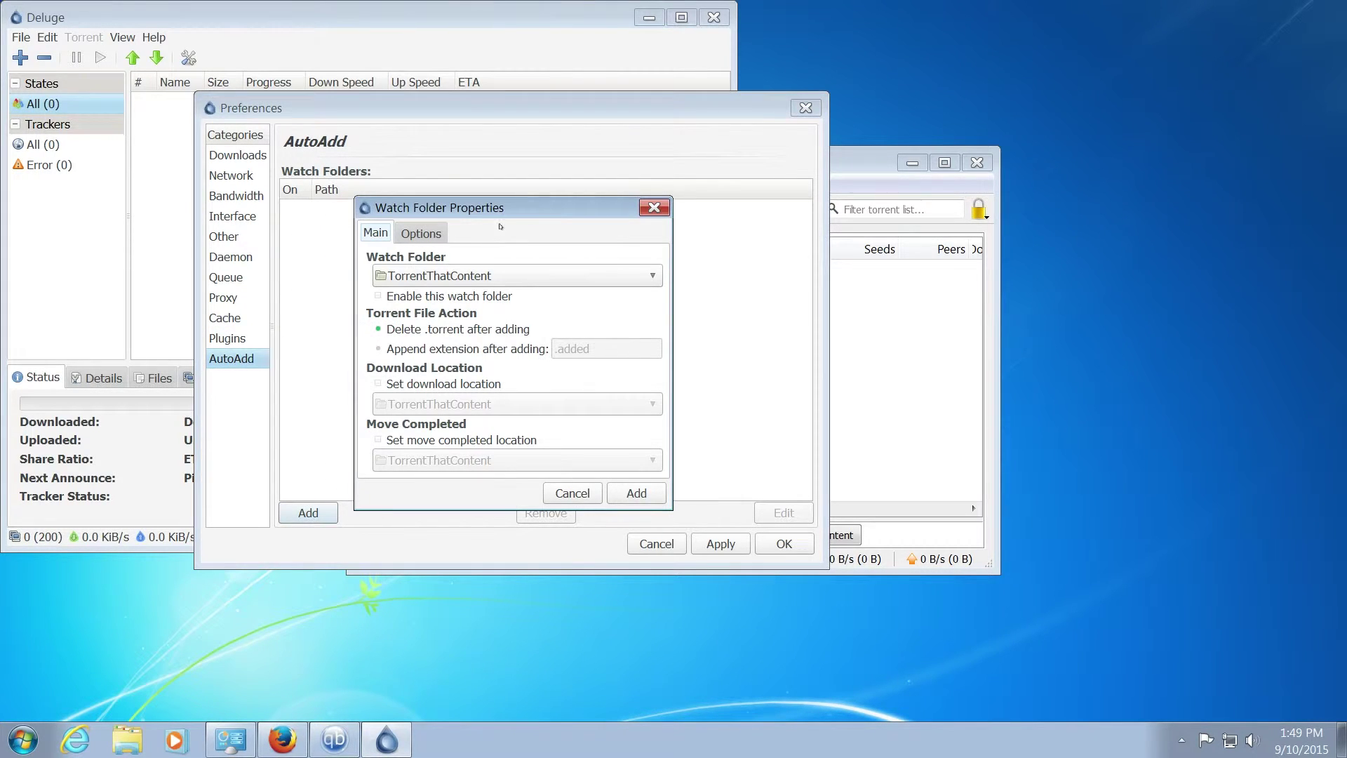
left_click_drag(502, 204, 505, 172)
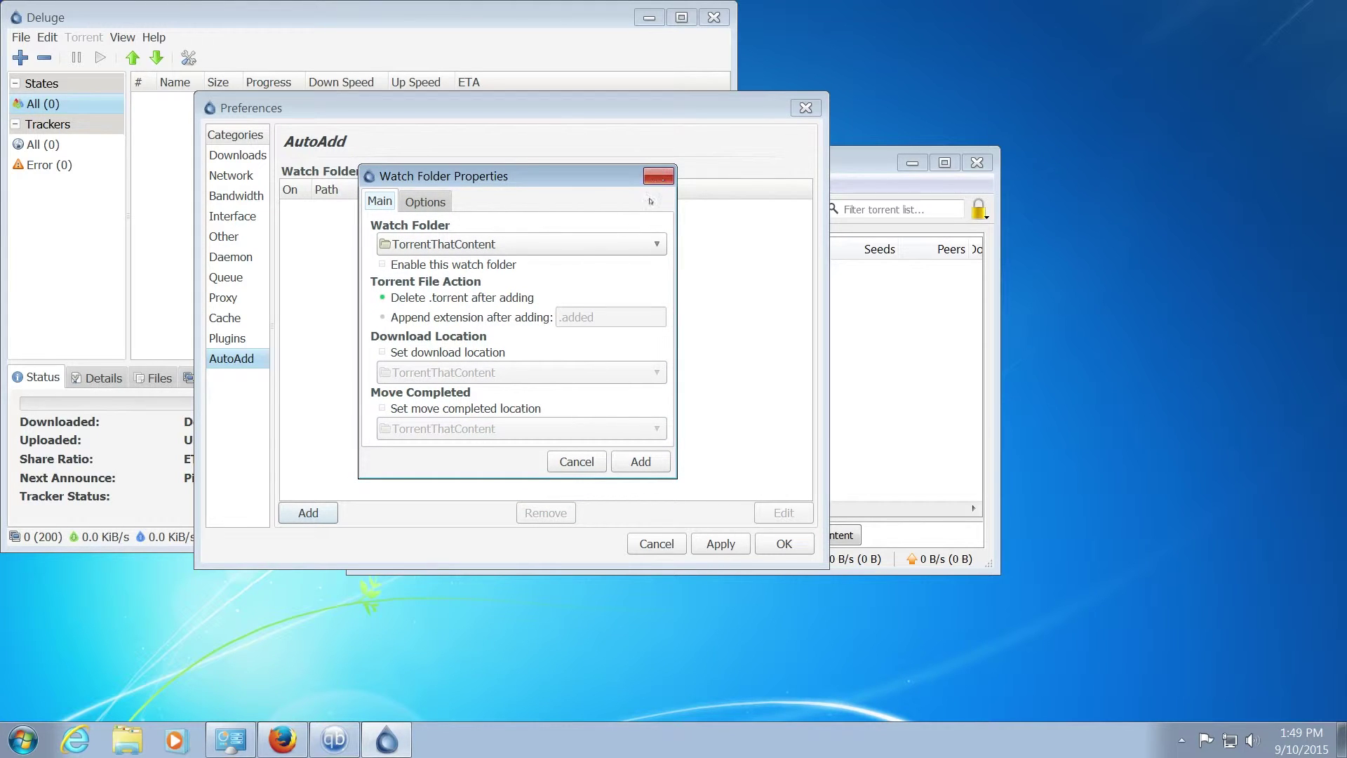
left_click(659, 176)
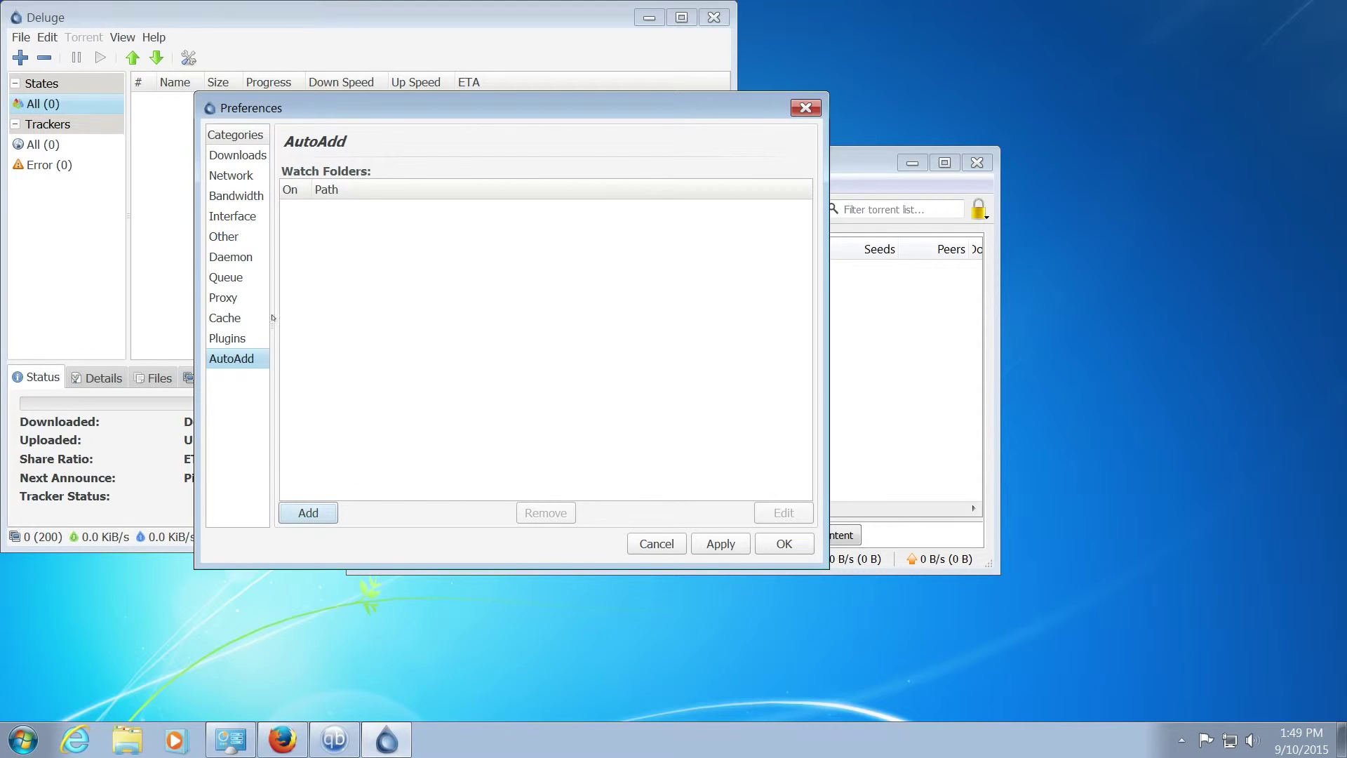
- Disable the AutoAdd plugin again, close Preferences and exit Deluge
left_click(228, 339)
left_click(302, 189)
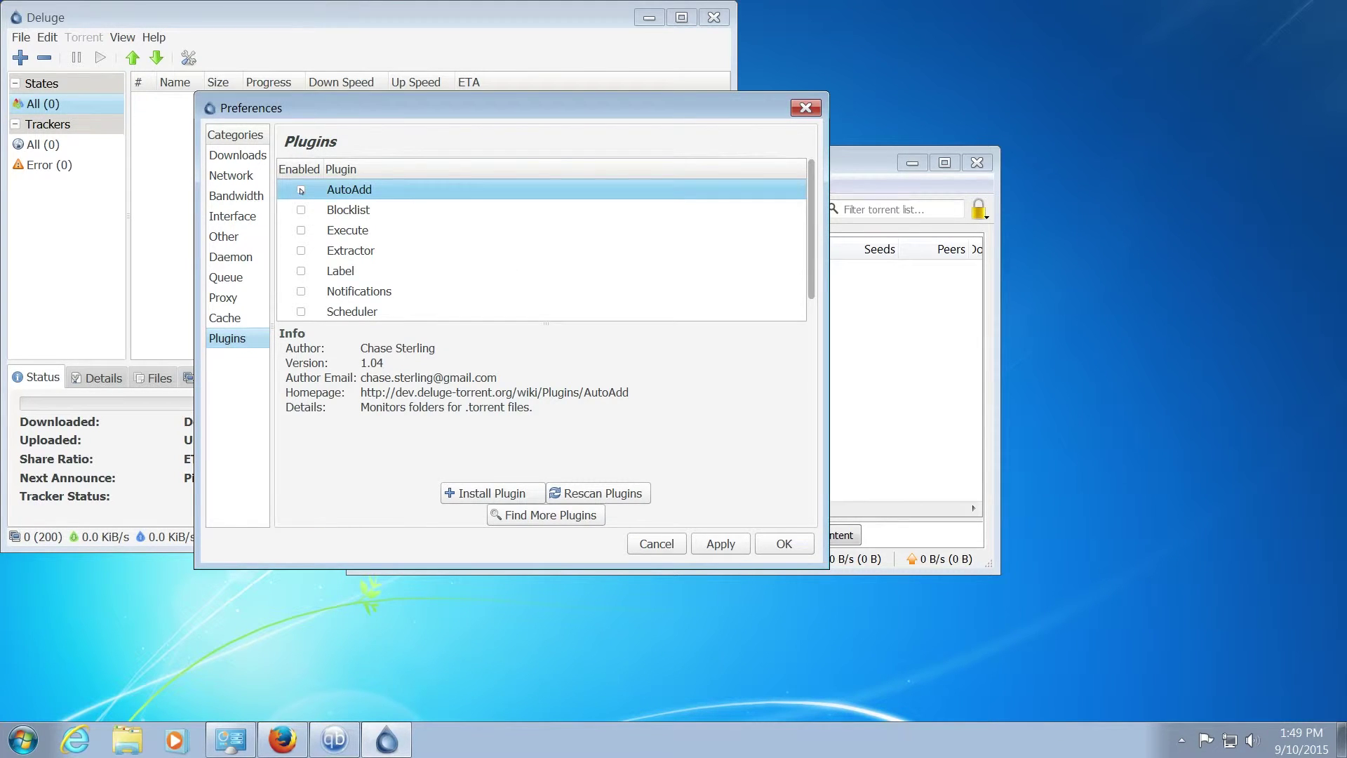
left_click(784, 543)
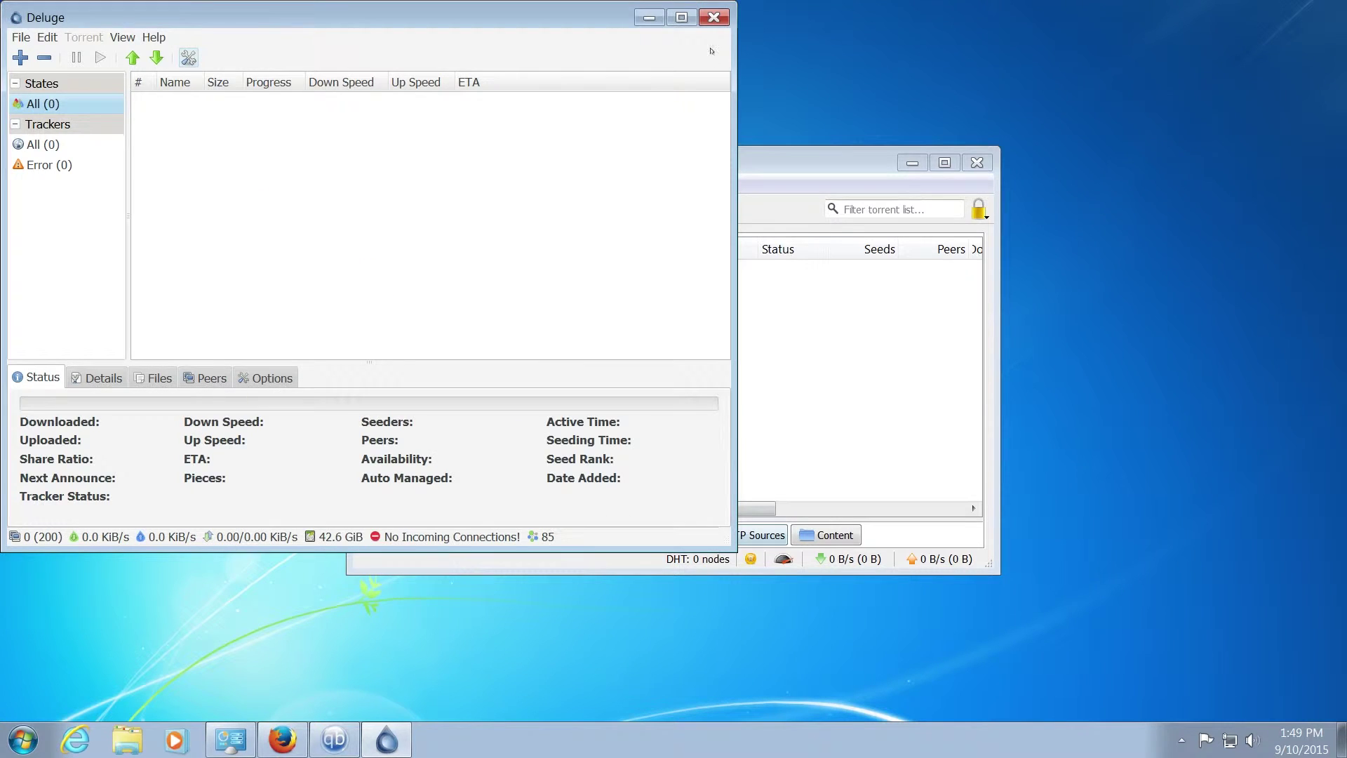
left_click(713, 17)
- Select all the desktop .torrent files and drop them onto qBittorrent
left_click_drag(612, 168, 841, 135)
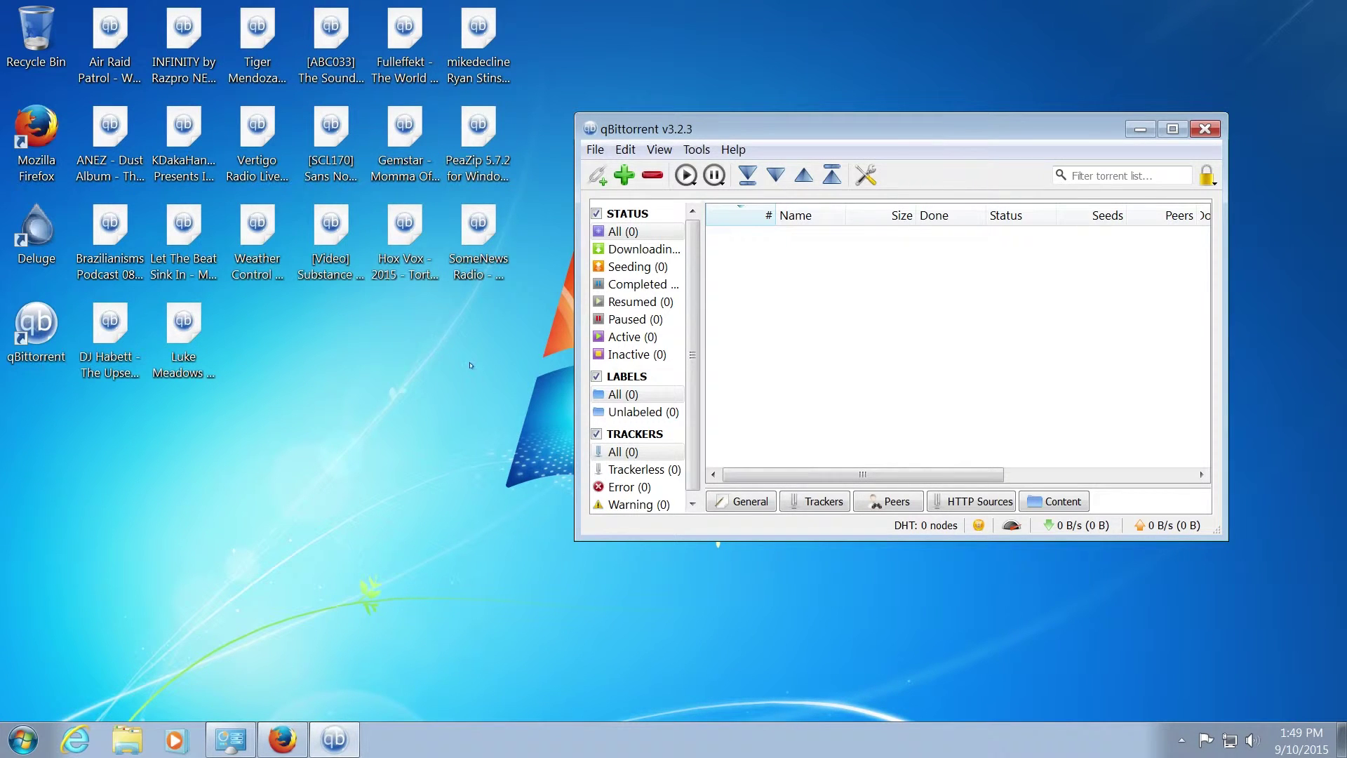
left_click_drag(471, 364, 75, 5)
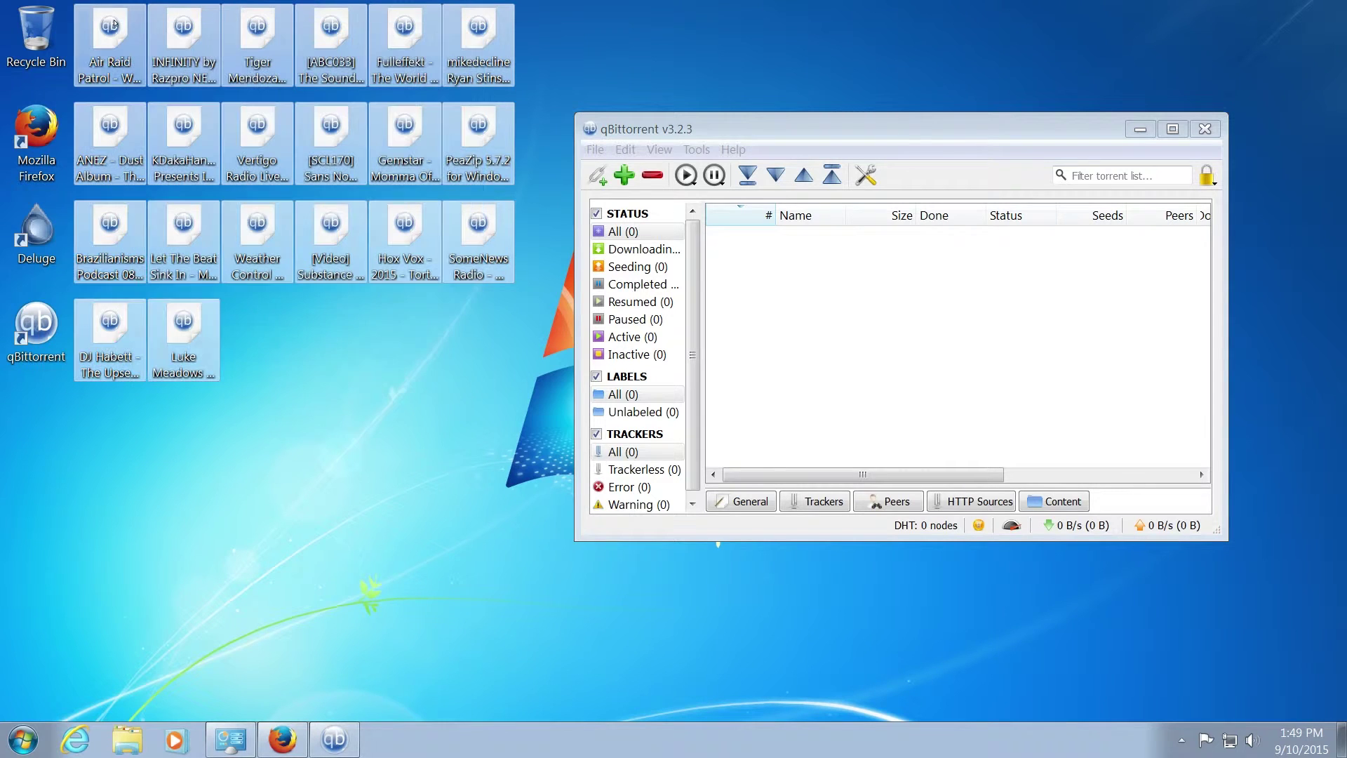
left_click_drag(113, 35, 761, 290)
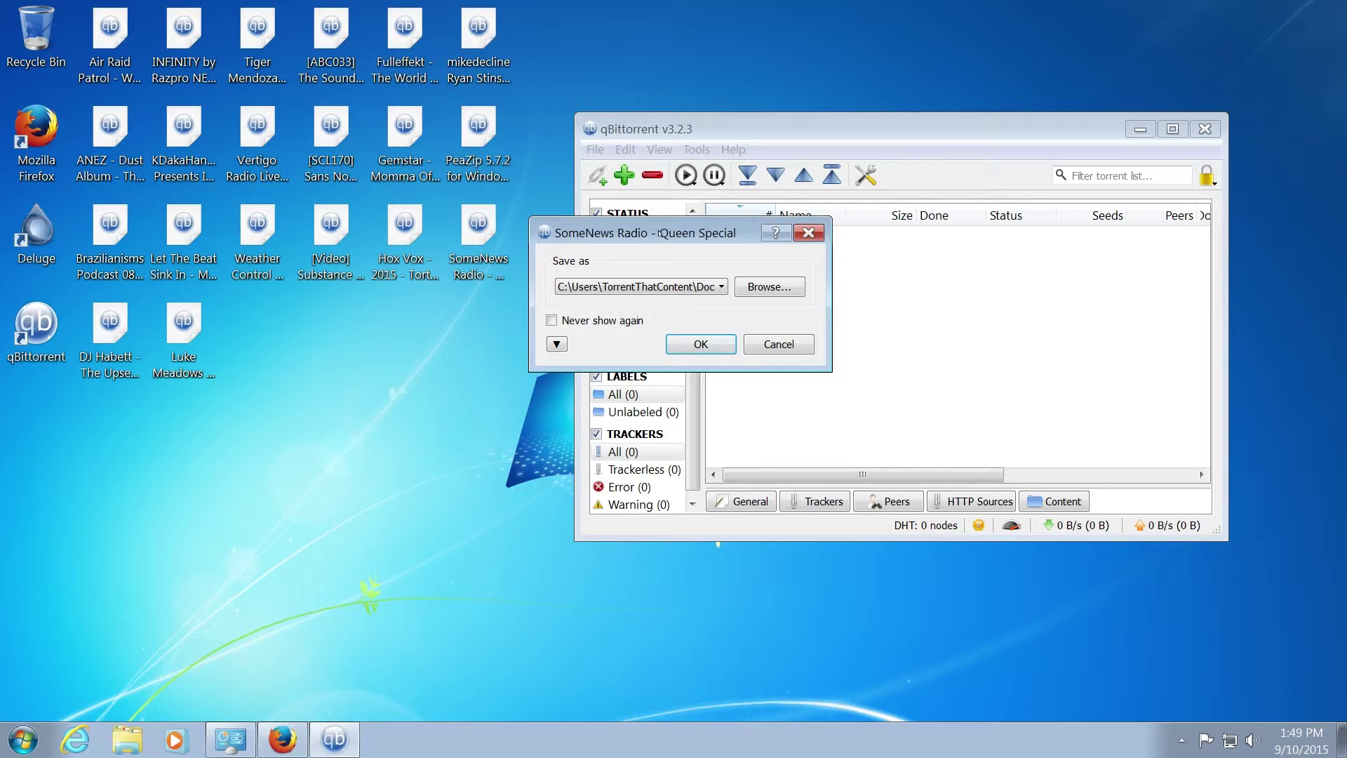
- Expand and widen the Queen Special add dialog to show settings and files
left_click_drag(656, 233, 325, 210)
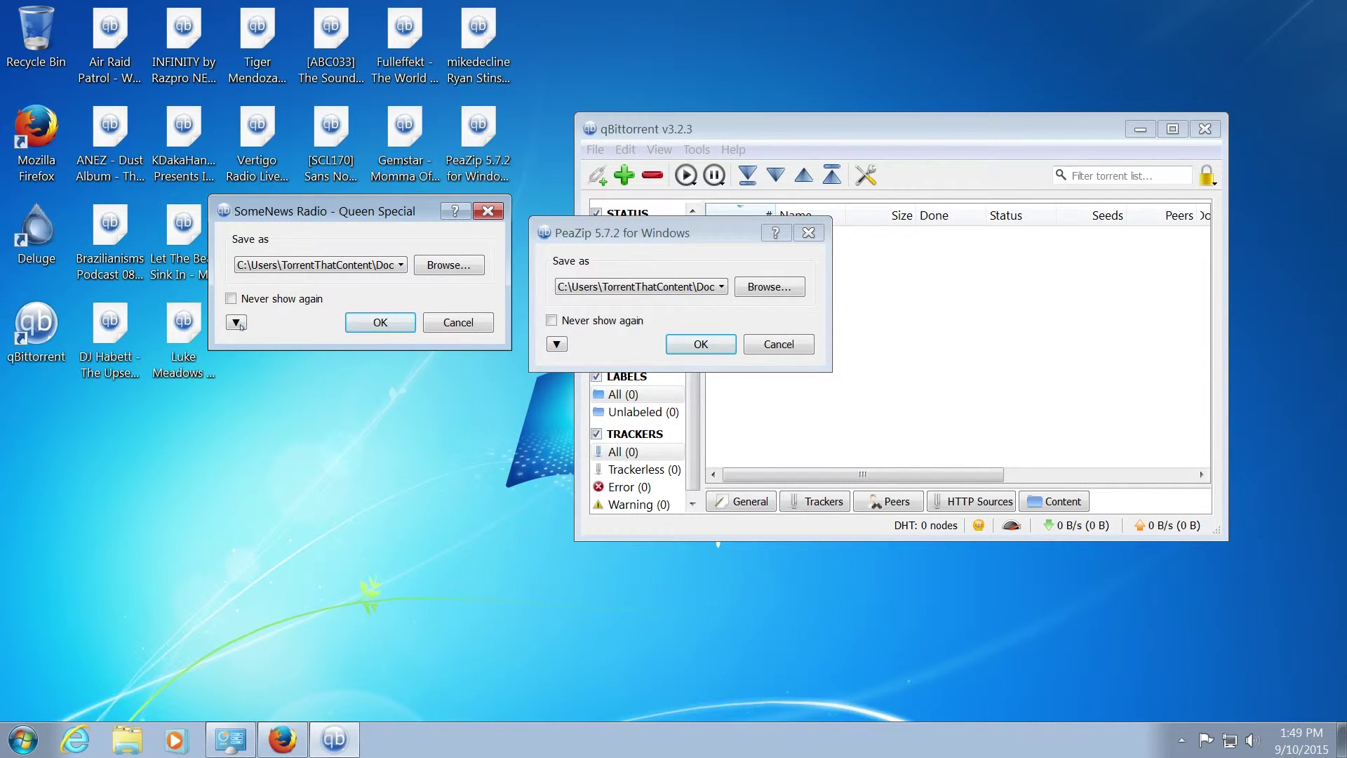
left_click(235, 323)
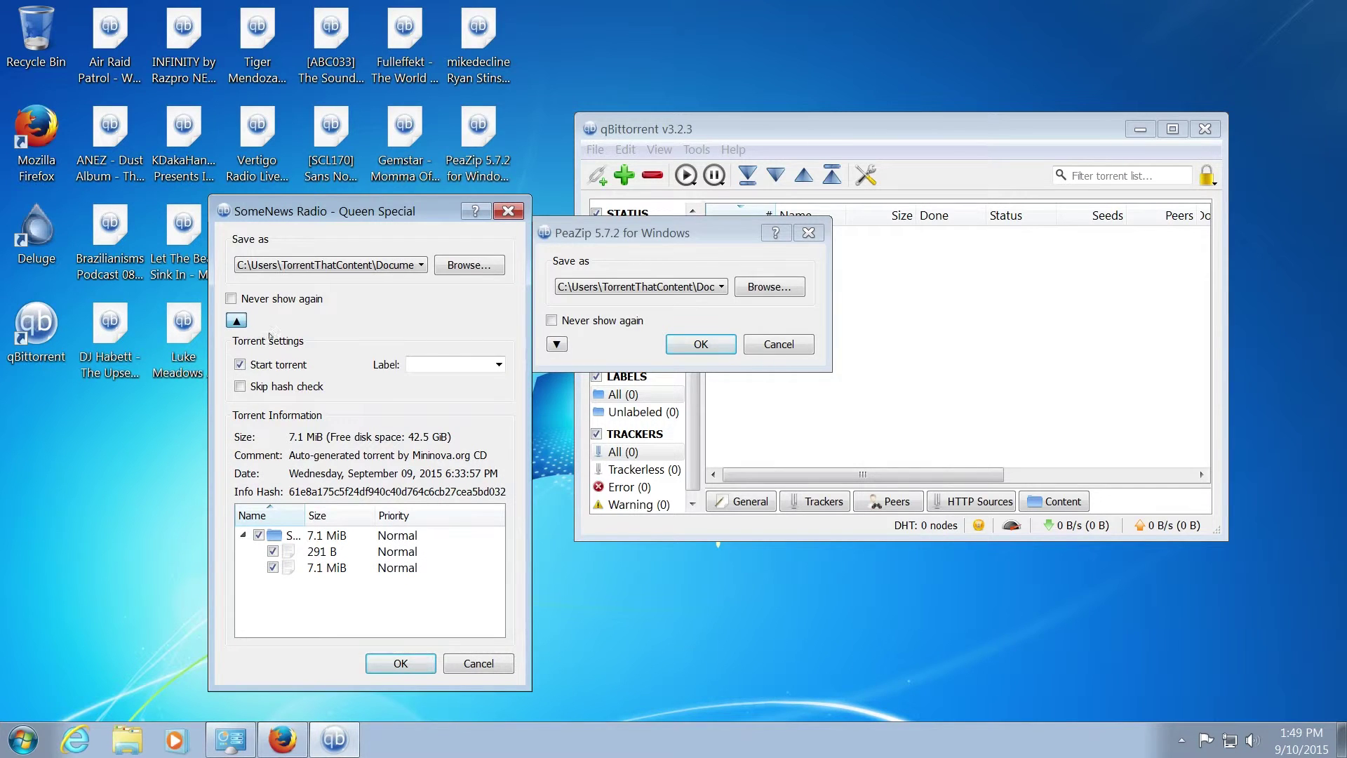
left_click_drag(528, 390, 734, 389)
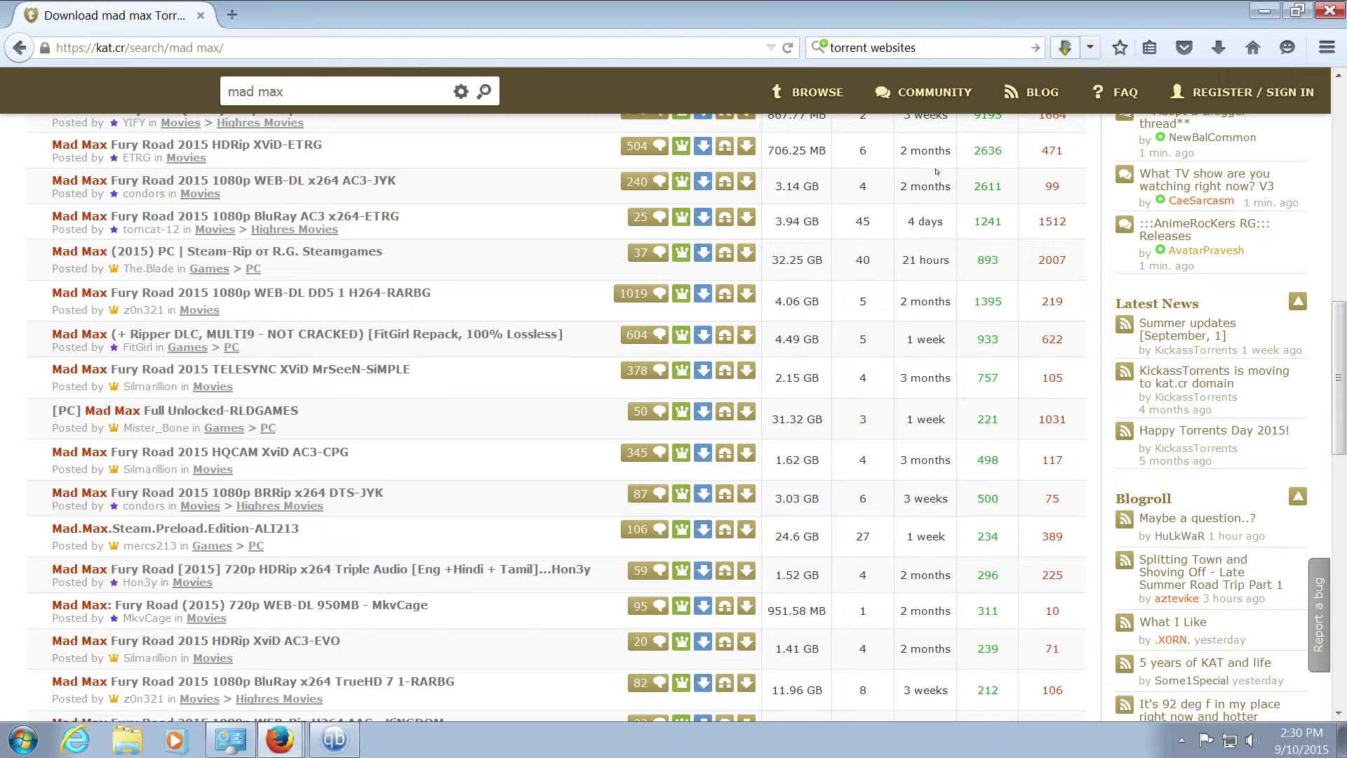
- Launch DownThemAll! from the toolbar on the kat.cr Mad Max results page
left_click(1064, 47)
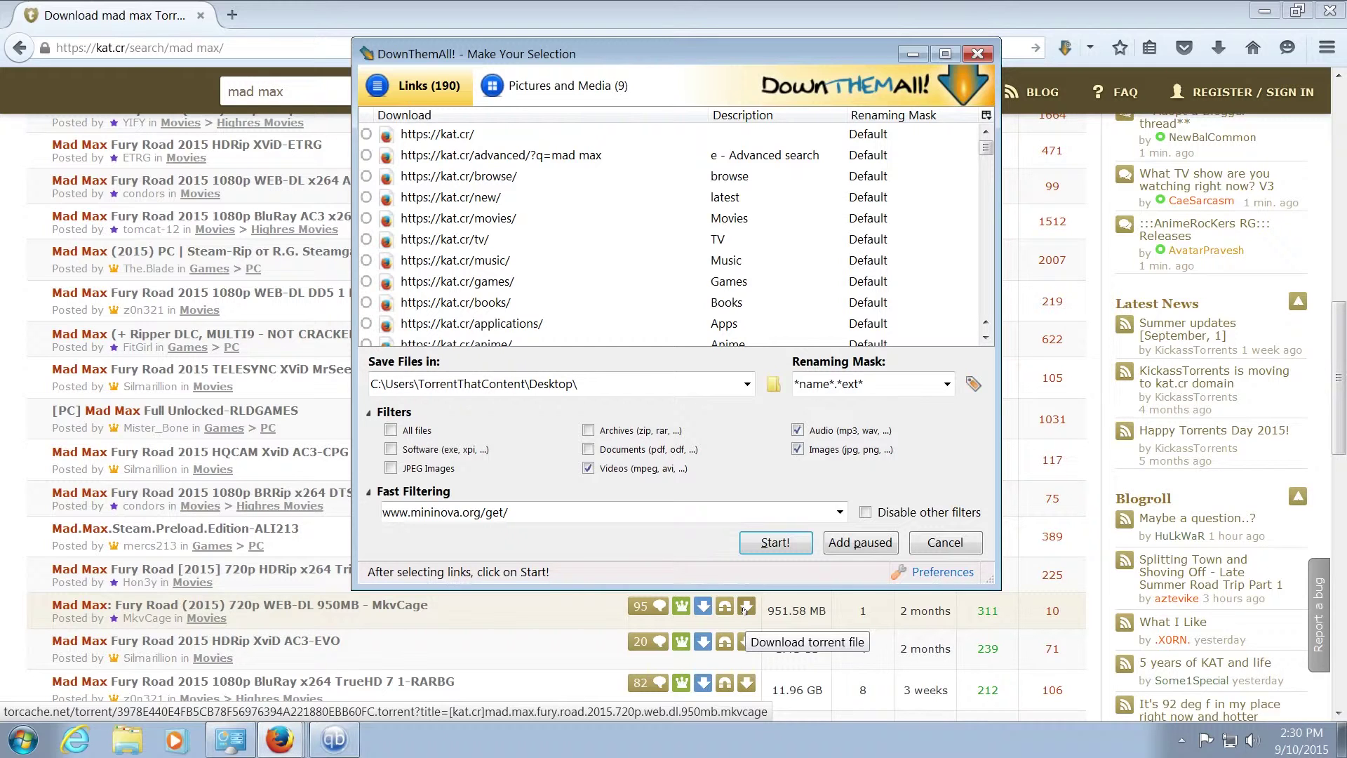
- Replace the mininova filter with 'torrent/' and sort the 25 selected links to the top
left_click_drag(515, 512, 380, 512)
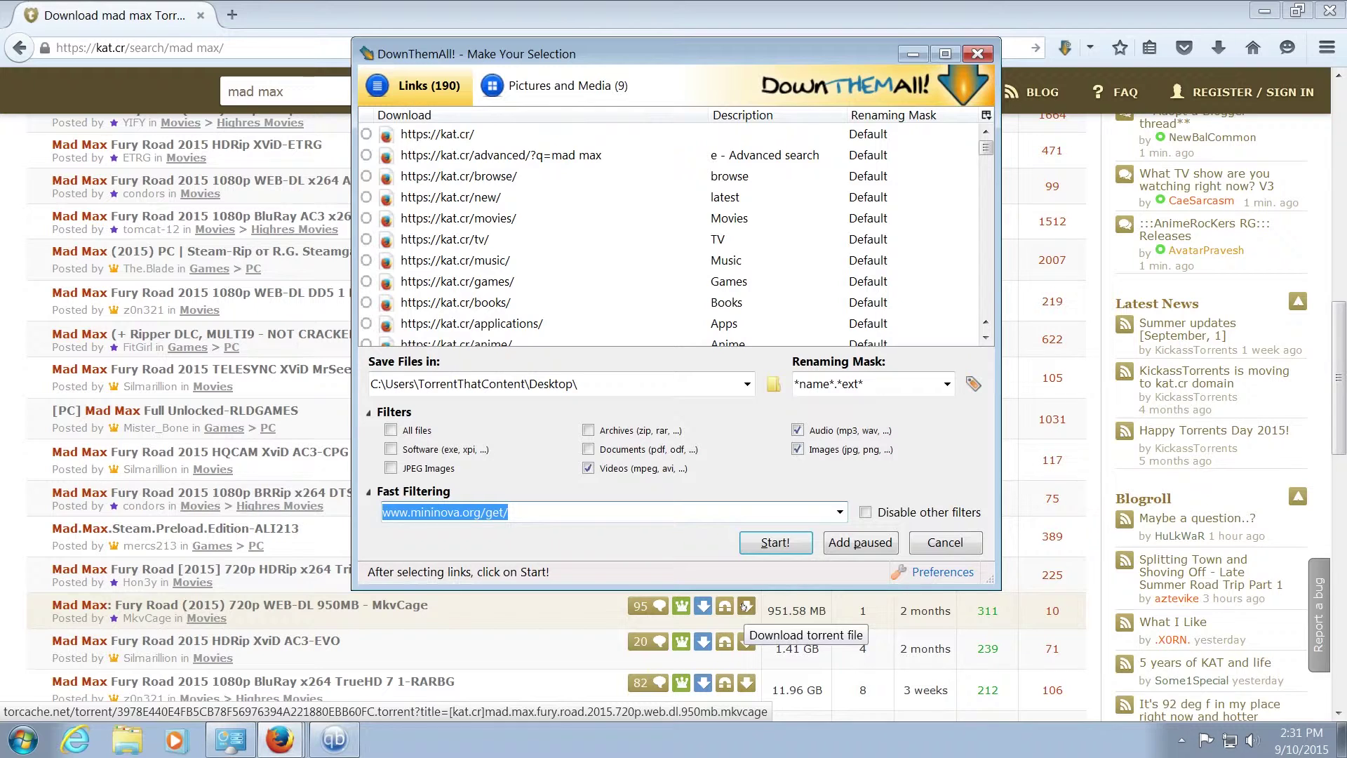
type("torrent")
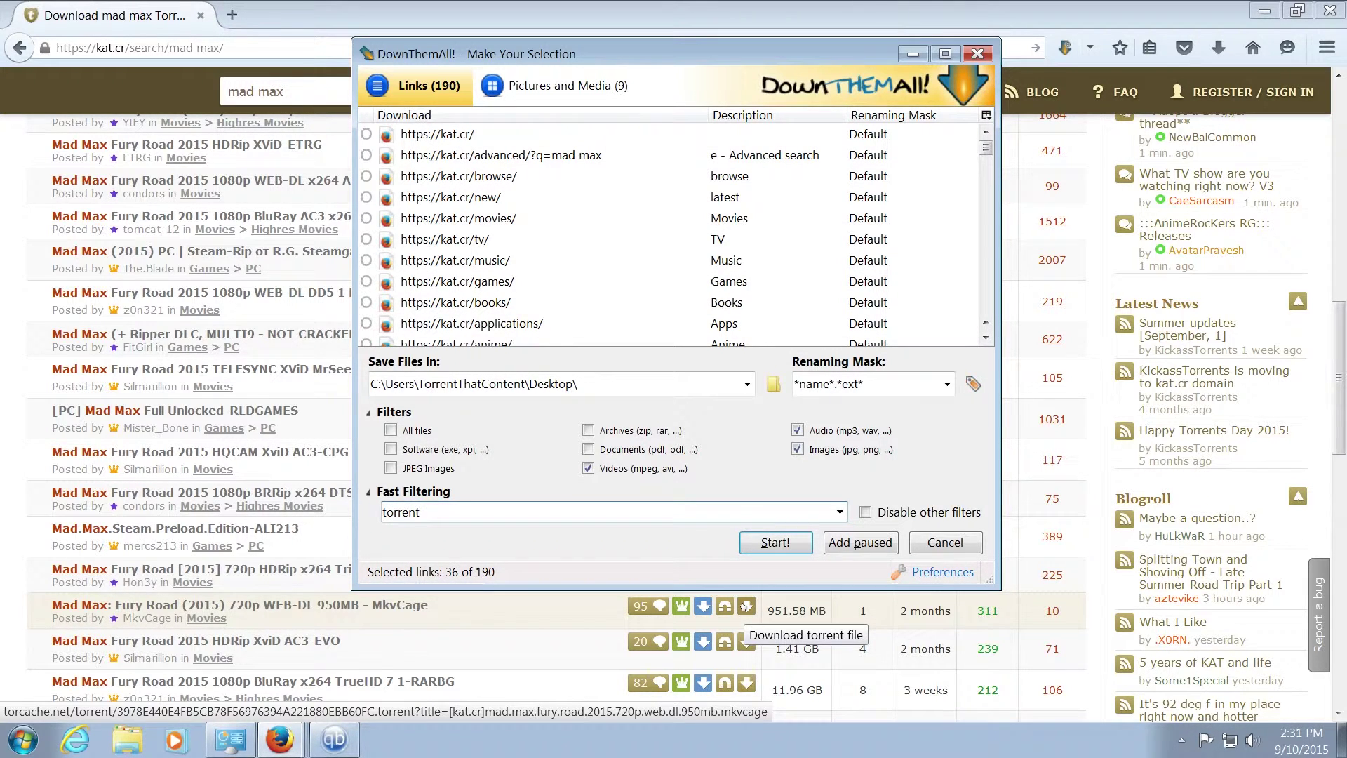
type("/")
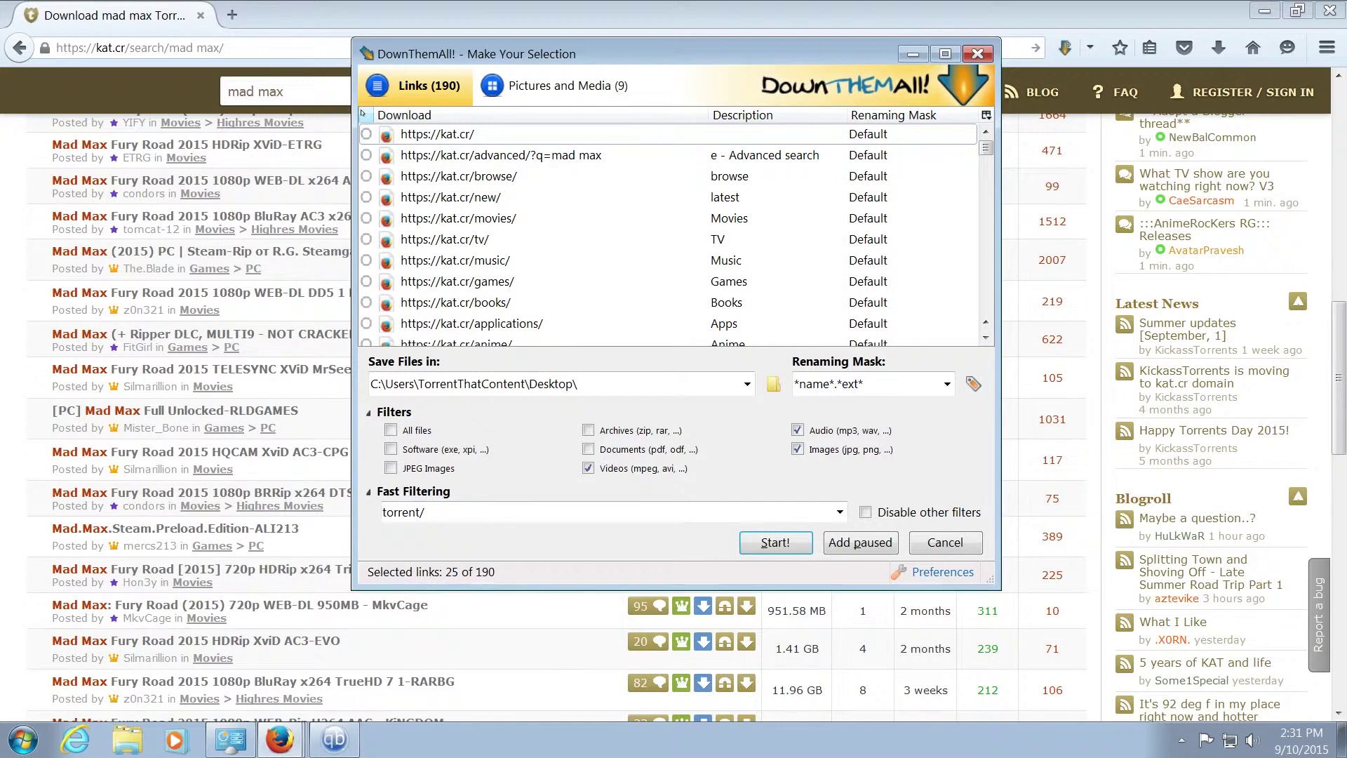
left_click(366, 115)
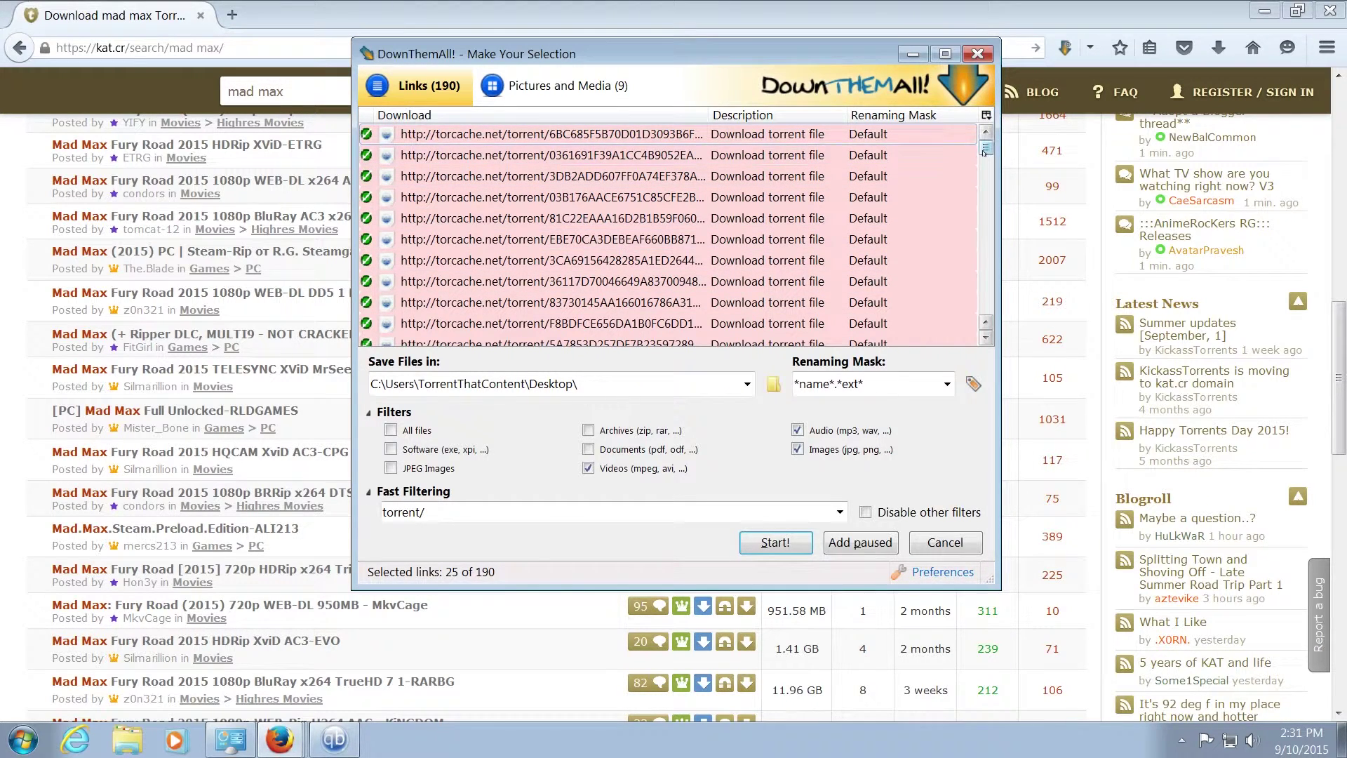
mouse_move(985, 148)
left_mouse_down()
mouse_move(985, 166)
mouse_move(985, 143)
left_mouse_up()
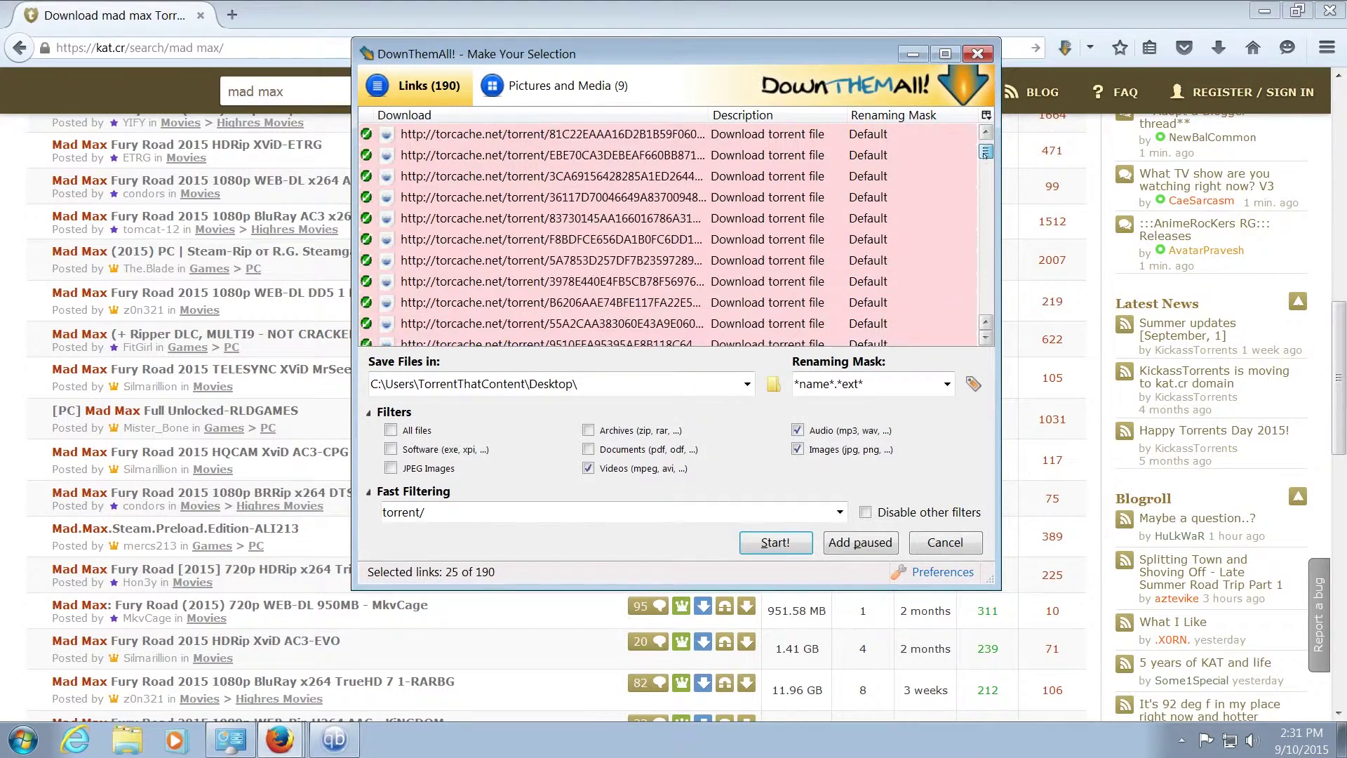